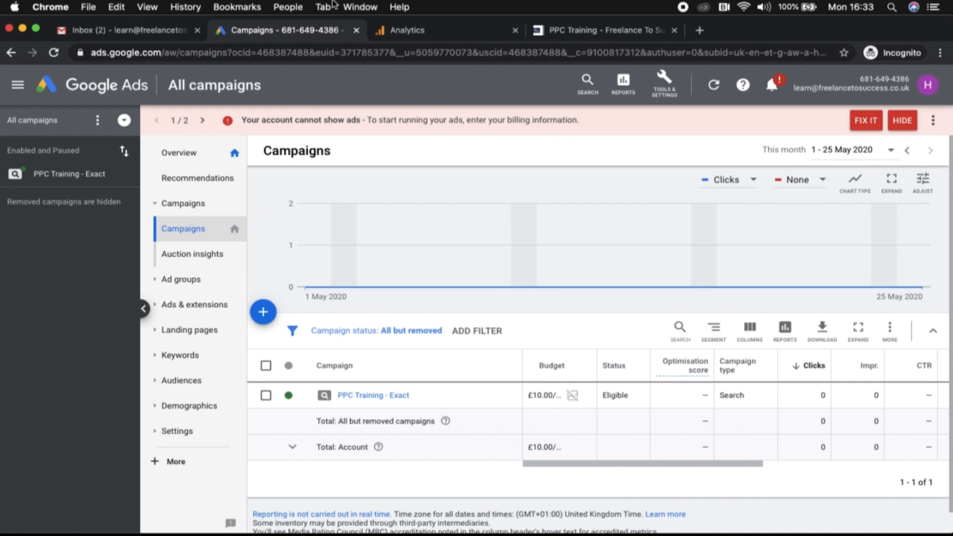
- Open the Google Analytics linking details among the linked accounts in Google Ads
click(397, 31)
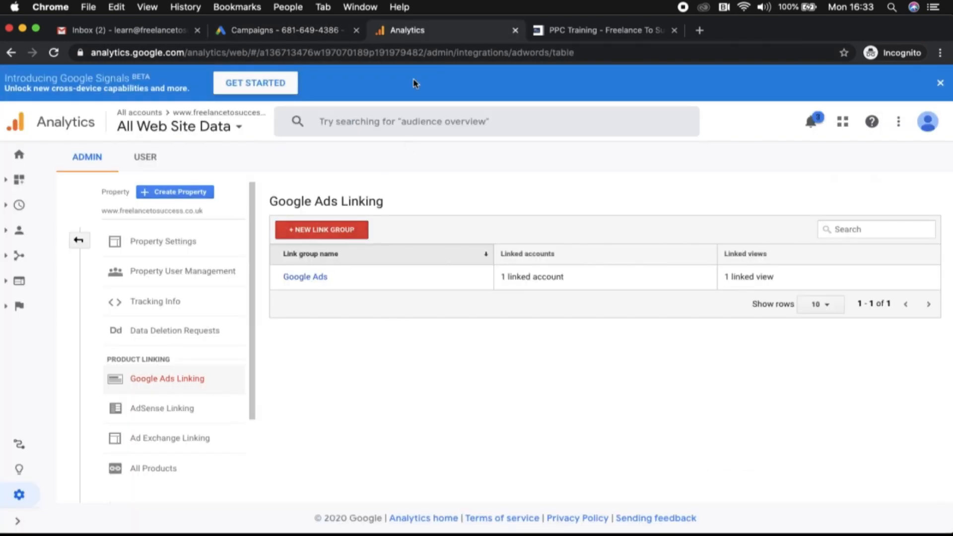
click(247, 32)
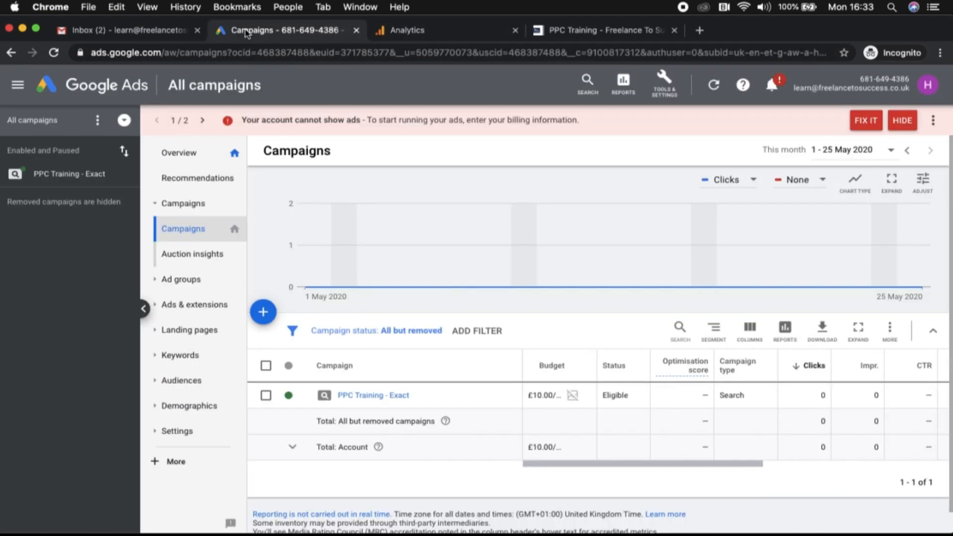
click(665, 85)
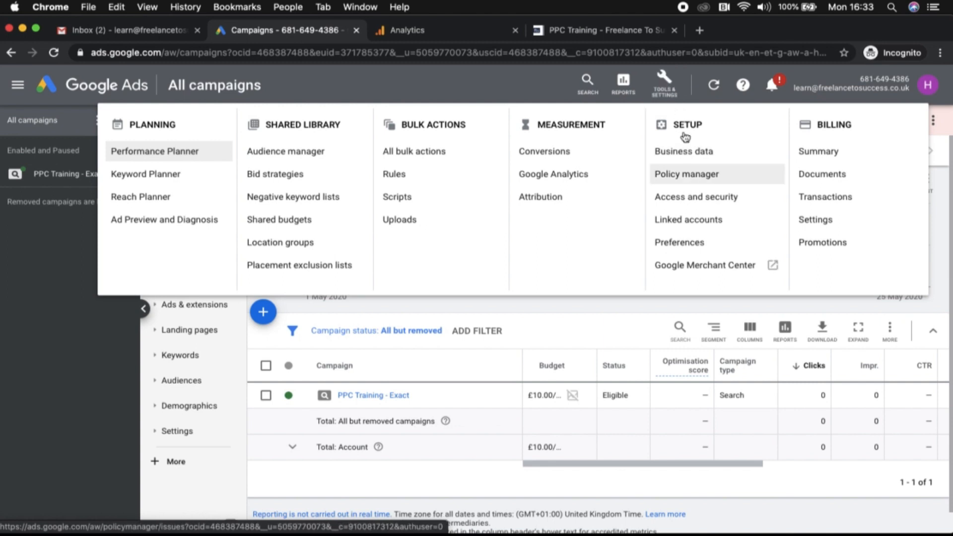
click(684, 220)
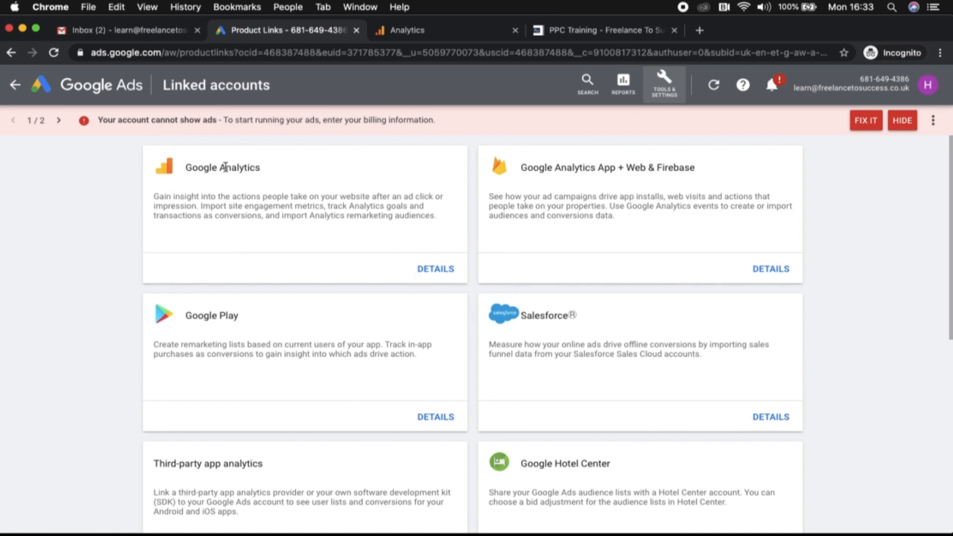
click(436, 269)
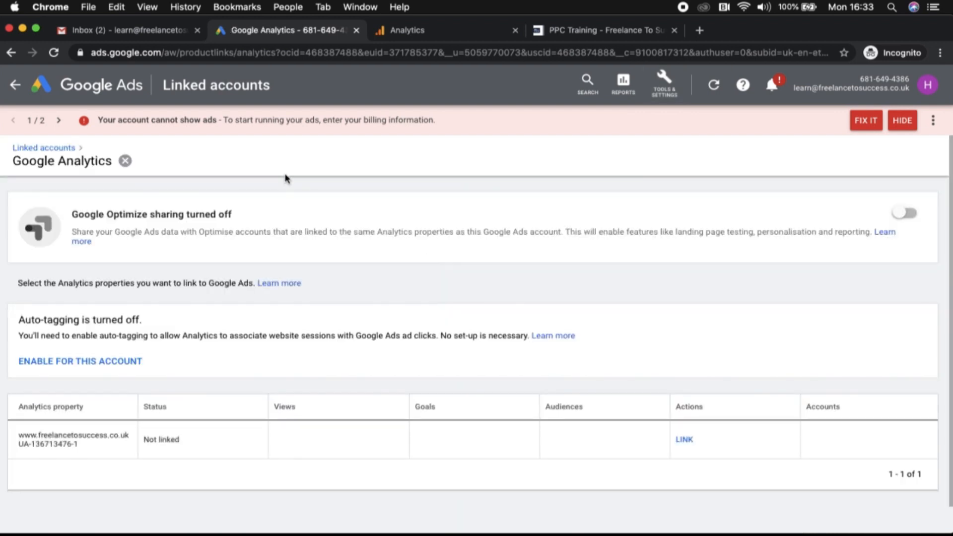
scroll(180, 296, down, 1)
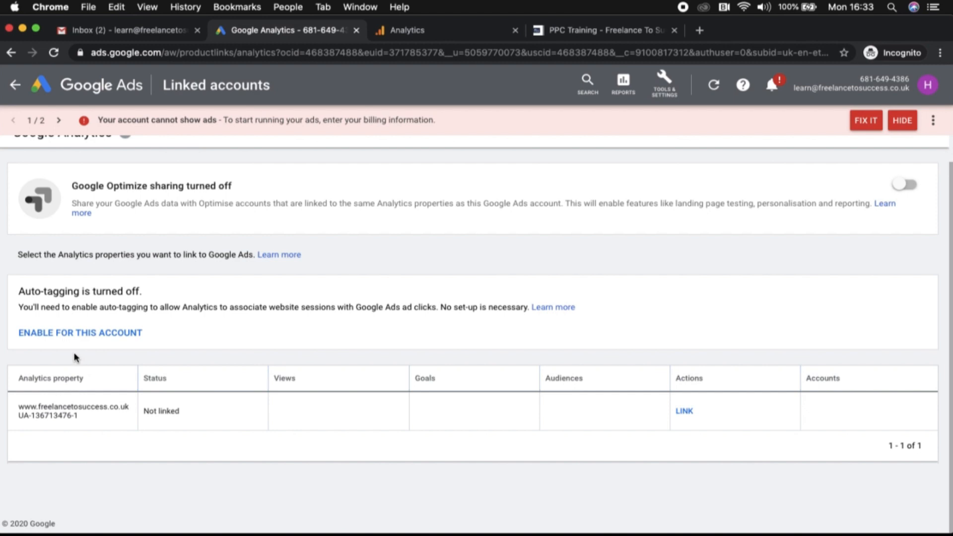
- Check the available account, property and view in Google Analytics and return to Google Ads
click(408, 30)
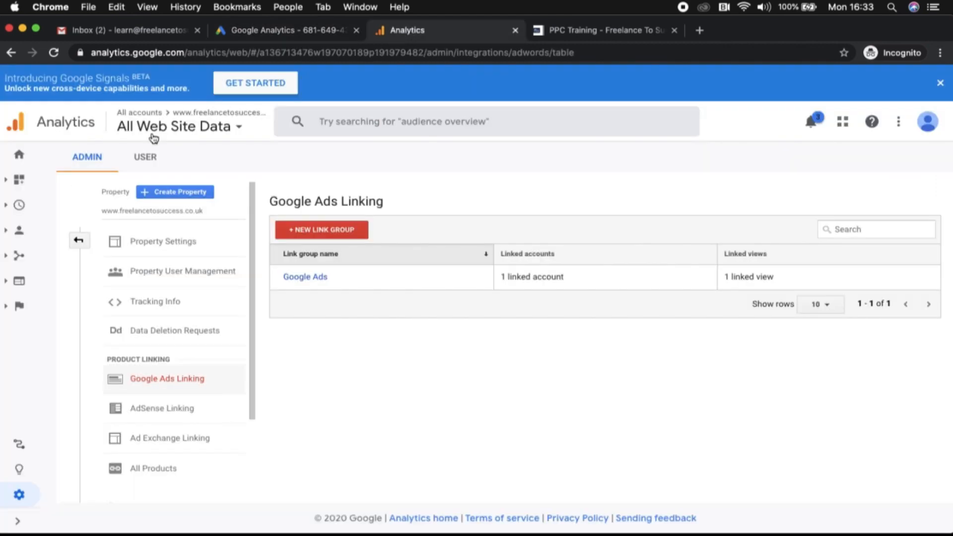
click(237, 130)
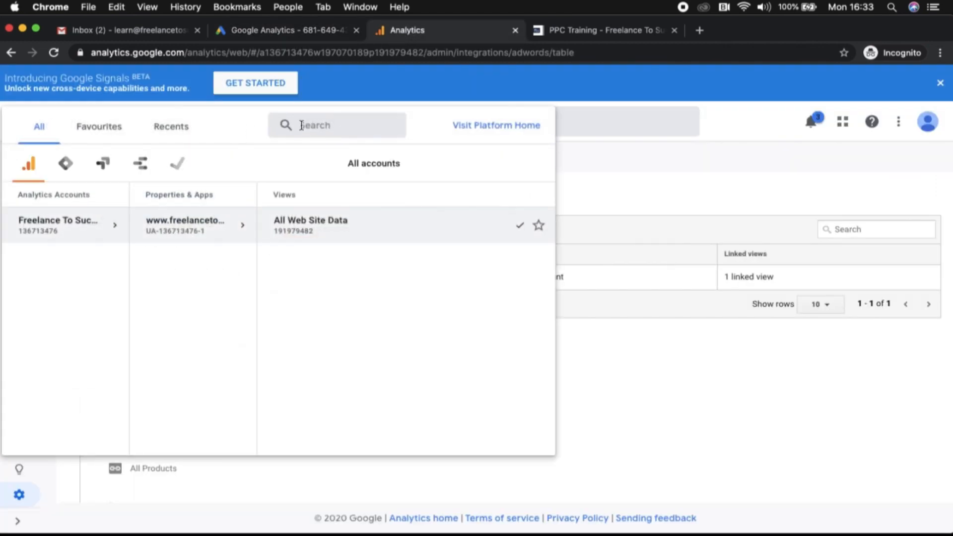
click(598, 184)
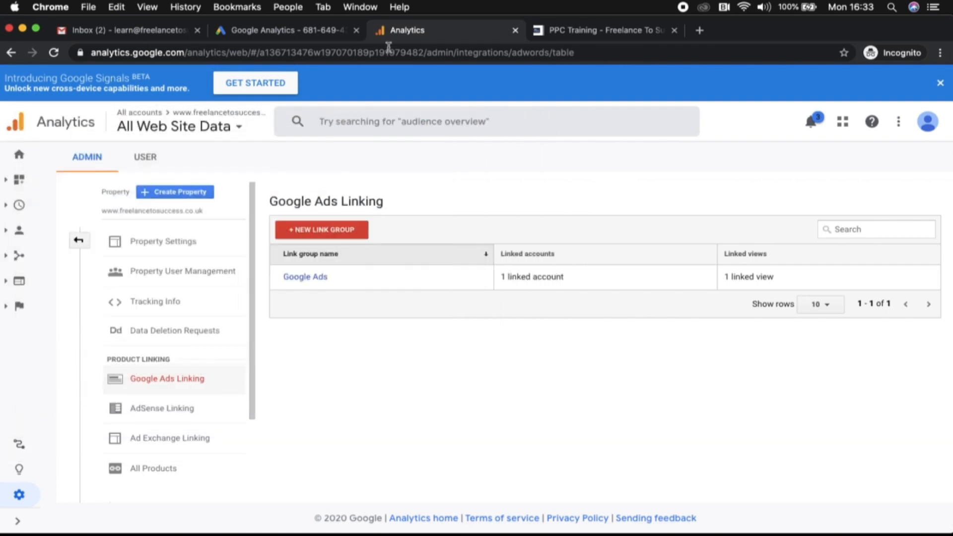
click(327, 35)
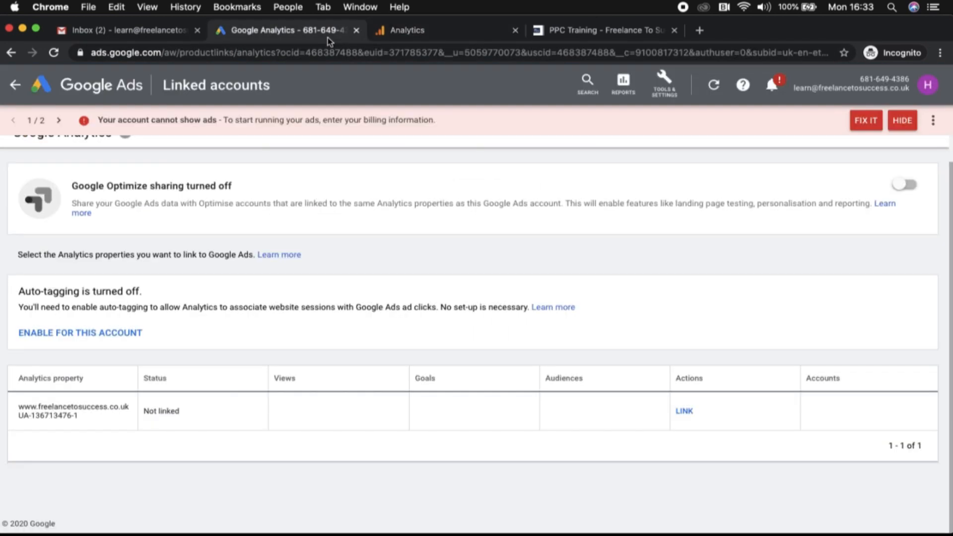
- Link the freelancetosuccess.co.uk property's All Web Site Data view to Google Ads with site metrics import enabled, and save
click(684, 411)
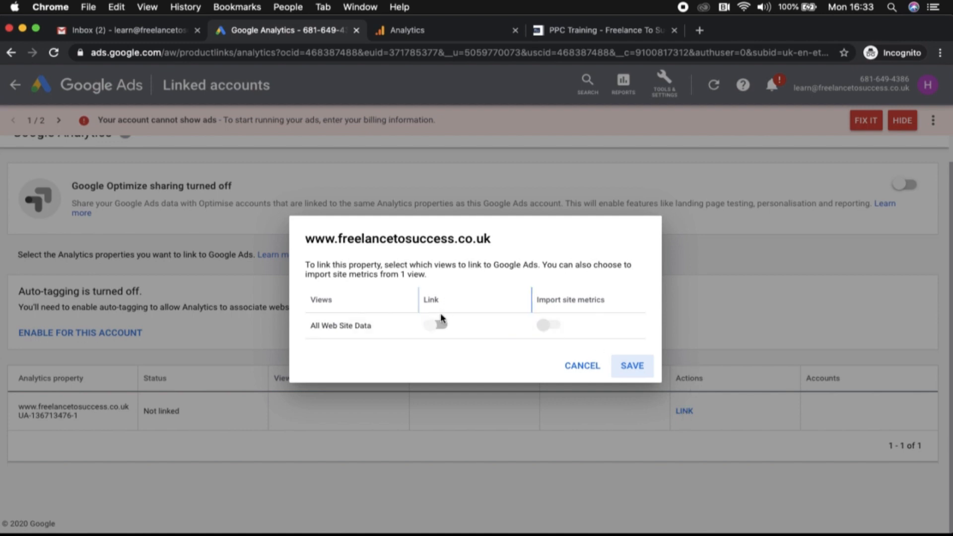
click(429, 328)
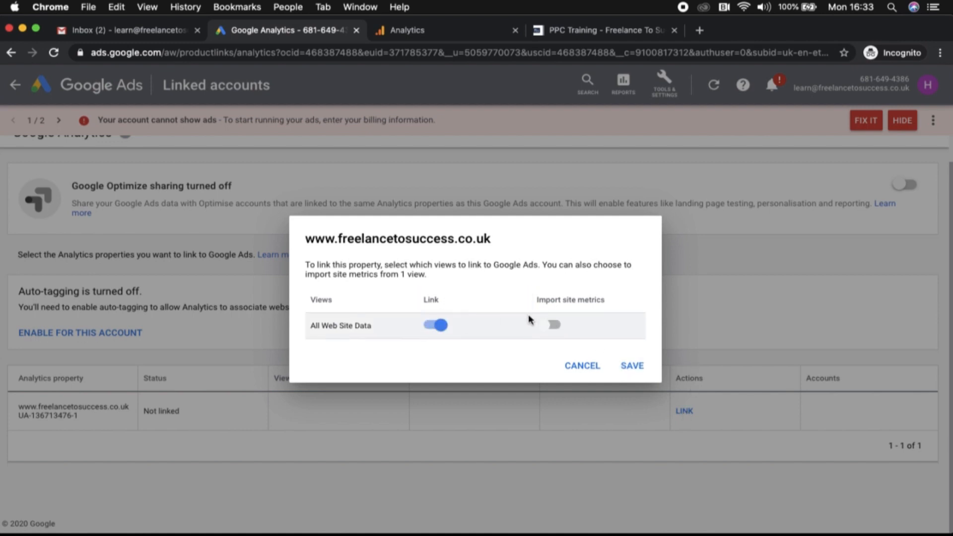
click(547, 325)
click(632, 366)
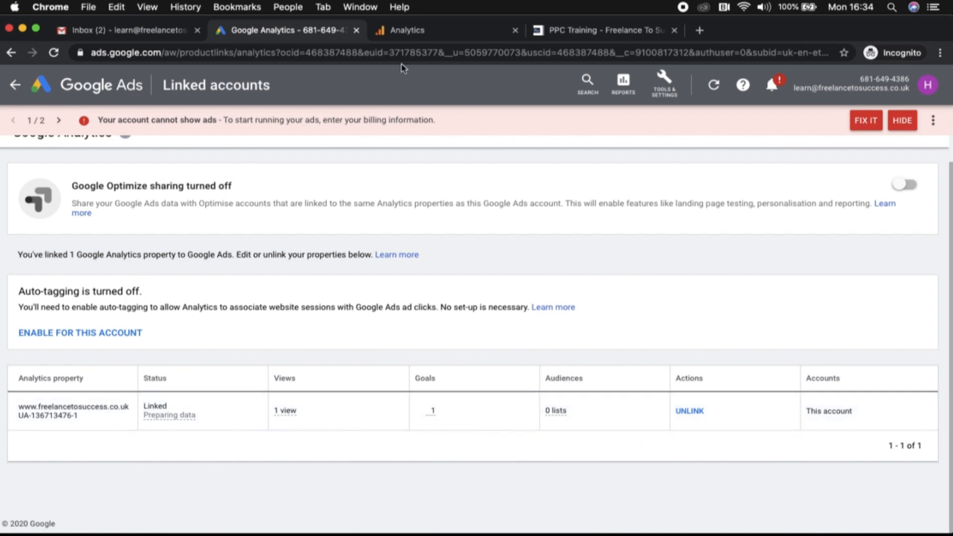
- Reload Google Analytics and check the property's Google Ads Linking list against the link status in Google Ads
click(405, 31)
key(super+r)
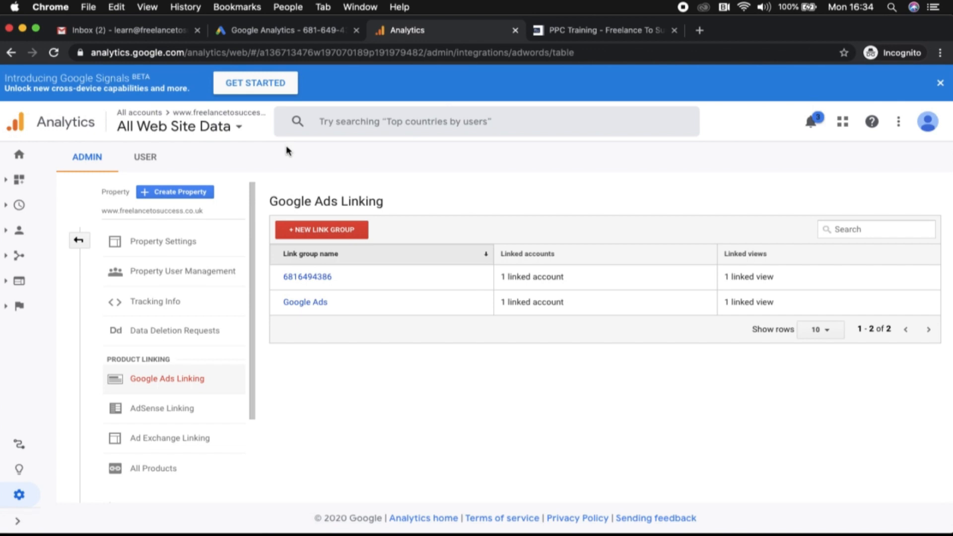
click(19, 495)
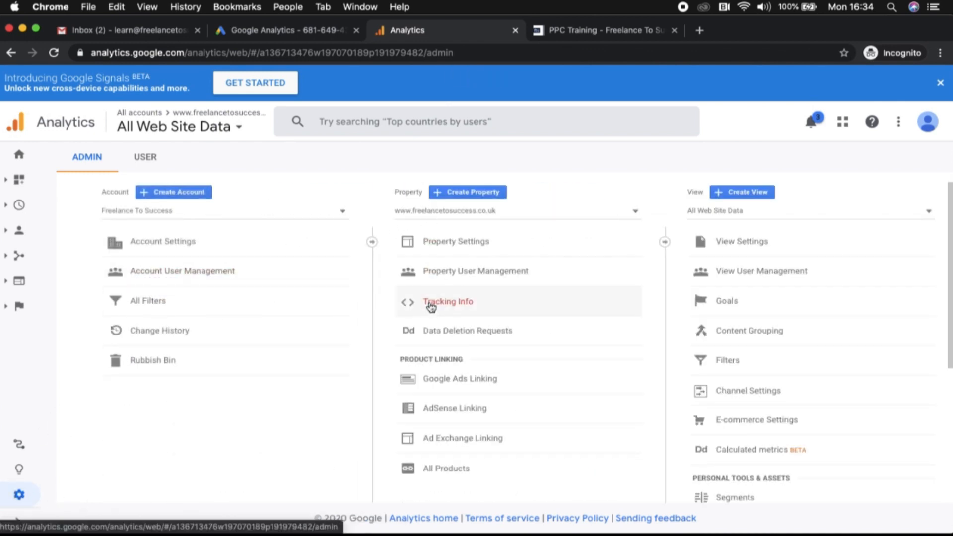
click(456, 380)
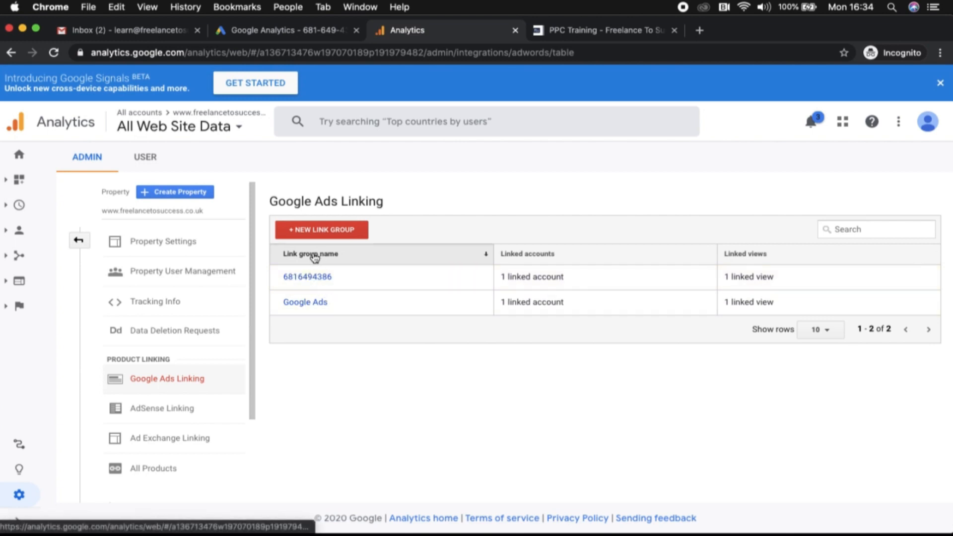
click(305, 33)
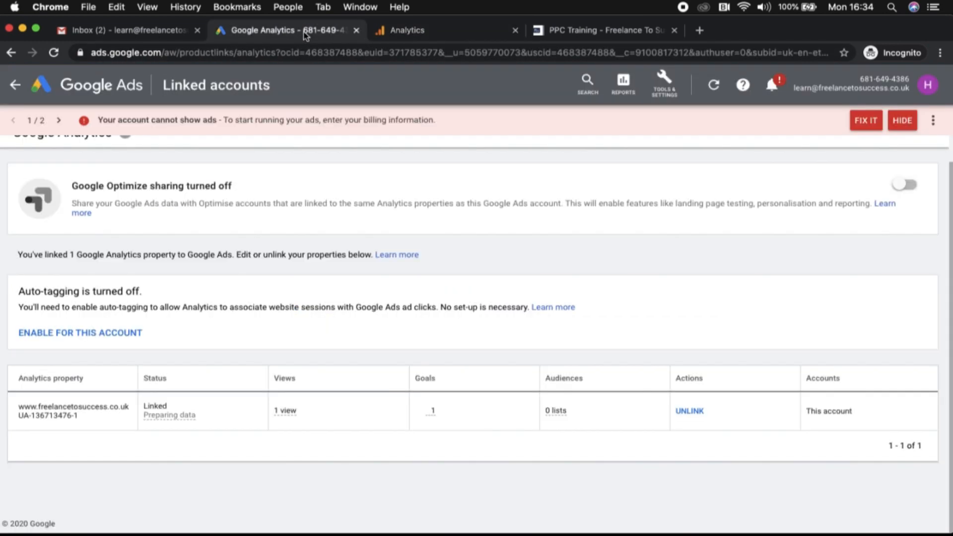
click(406, 32)
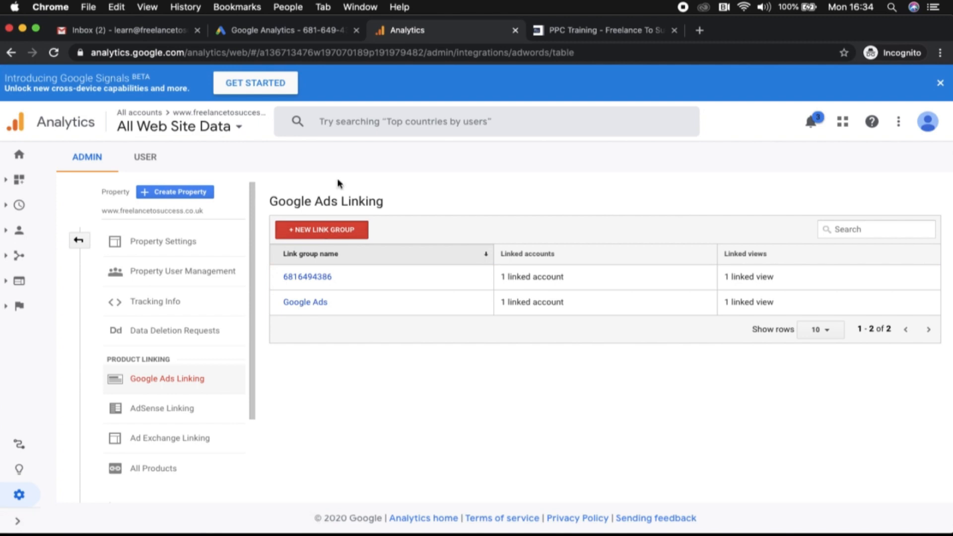
- Start a new Google Ads link group in Analytics, select the only unlinked Google Ads account, and continue to link configuration
click(336, 235)
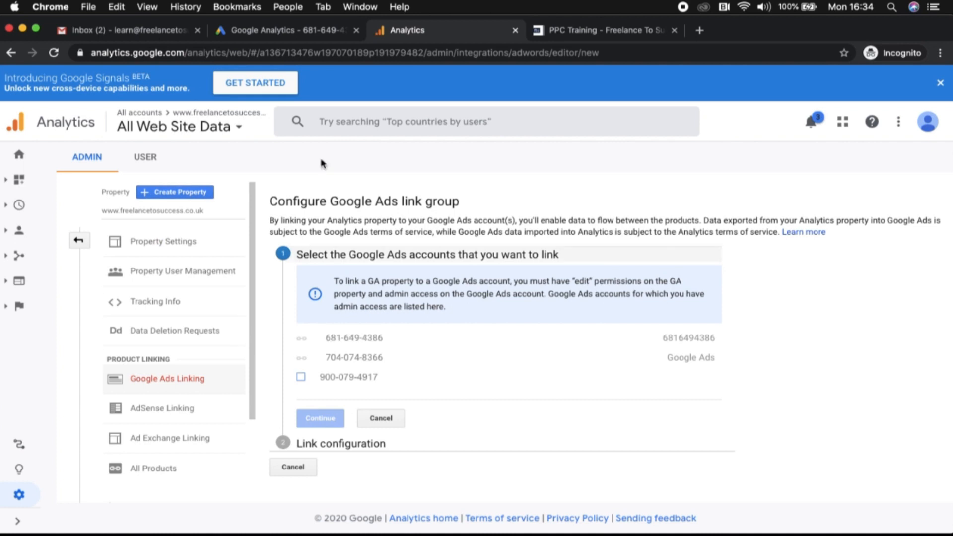
click(302, 40)
click(429, 31)
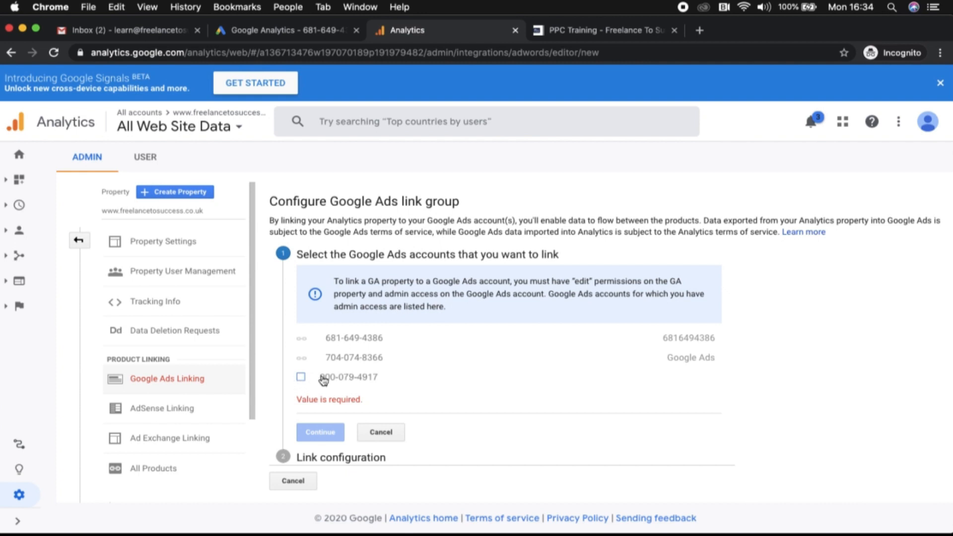
click(301, 377)
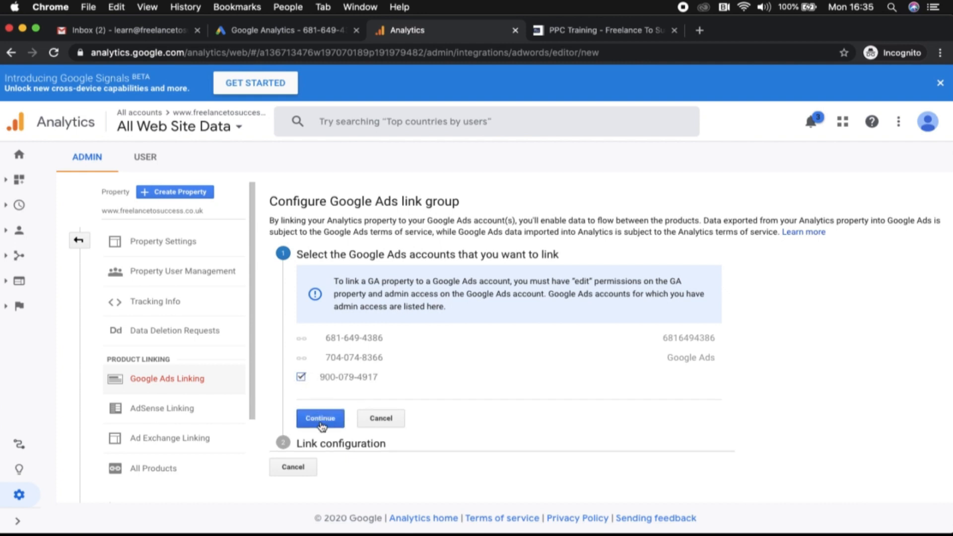
click(320, 419)
- Title the link group Google Ads Test, turn on linking for All Web Site Data, and finish linking the accounts
click(324, 327)
text(G)
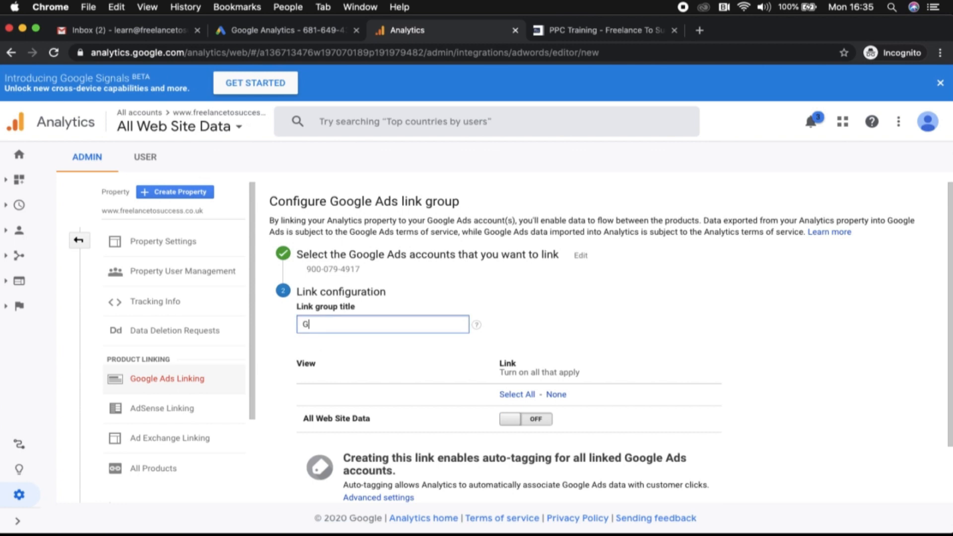
text(oogle Ads Test)
scroll(418, 304, down, 2)
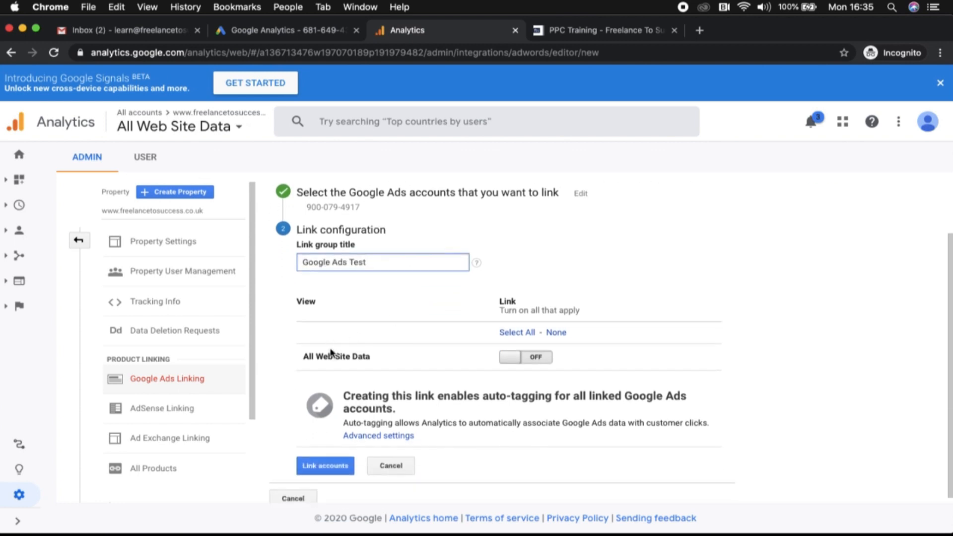
click(507, 358)
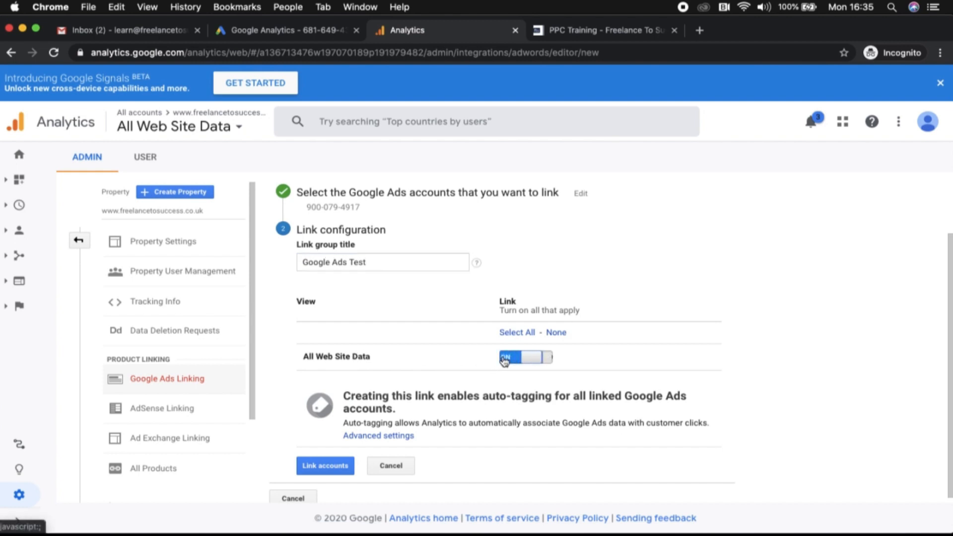
scroll(448, 335, down, 1)
click(336, 462)
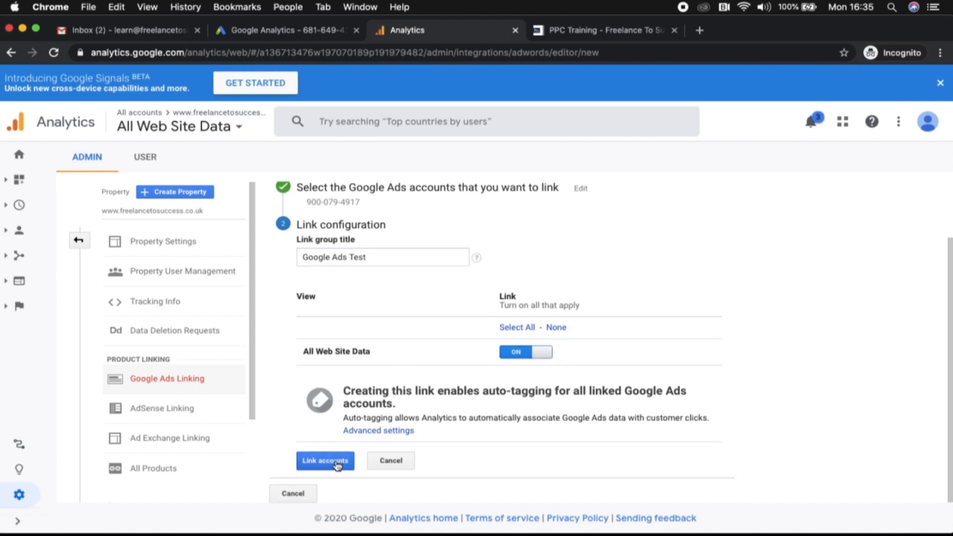
scroll(335, 462, down, 5)
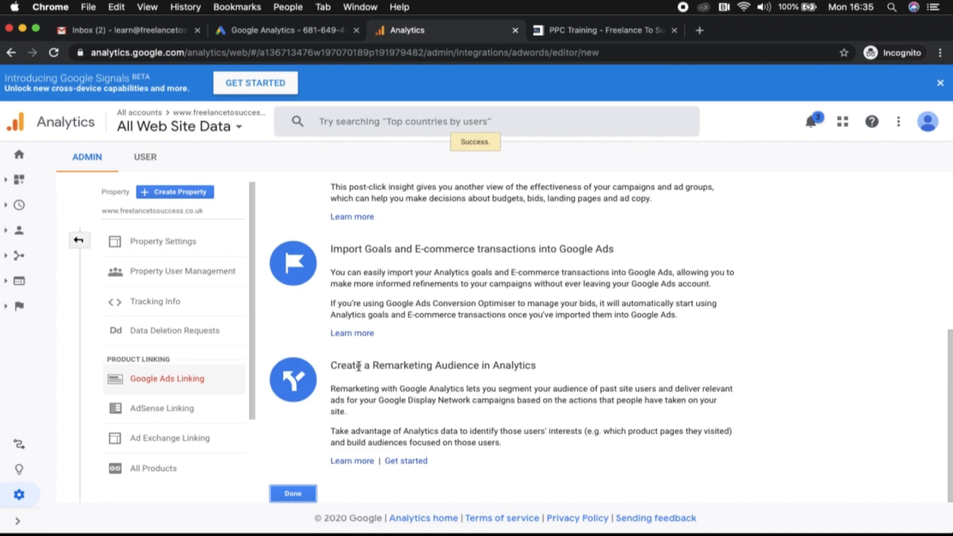
click(288, 495)
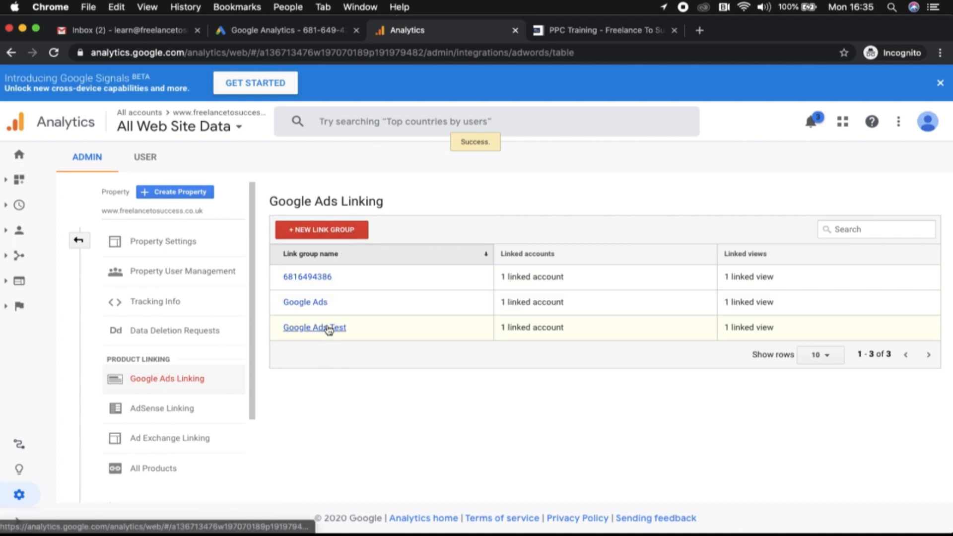
click(293, 33)
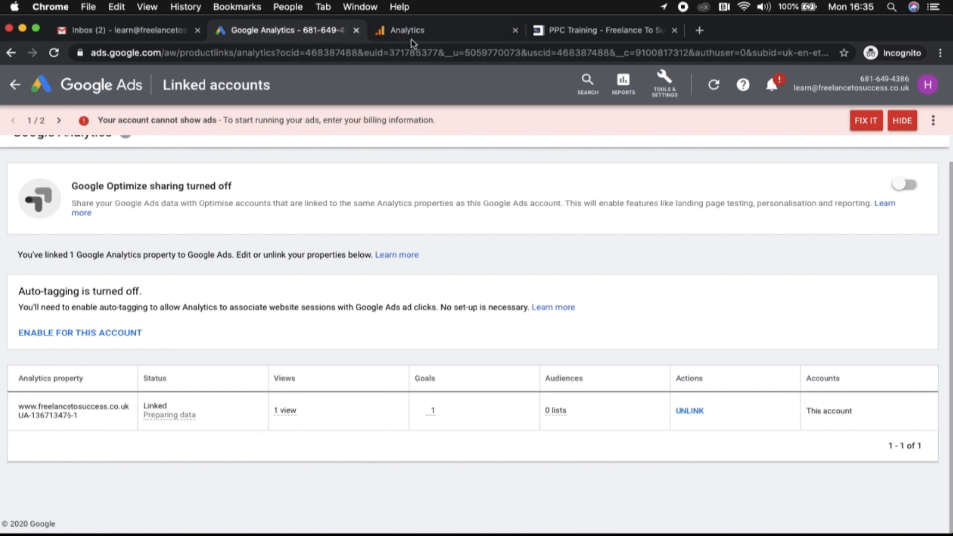
click(425, 33)
click(345, 34)
click(404, 34)
click(326, 33)
click(410, 36)
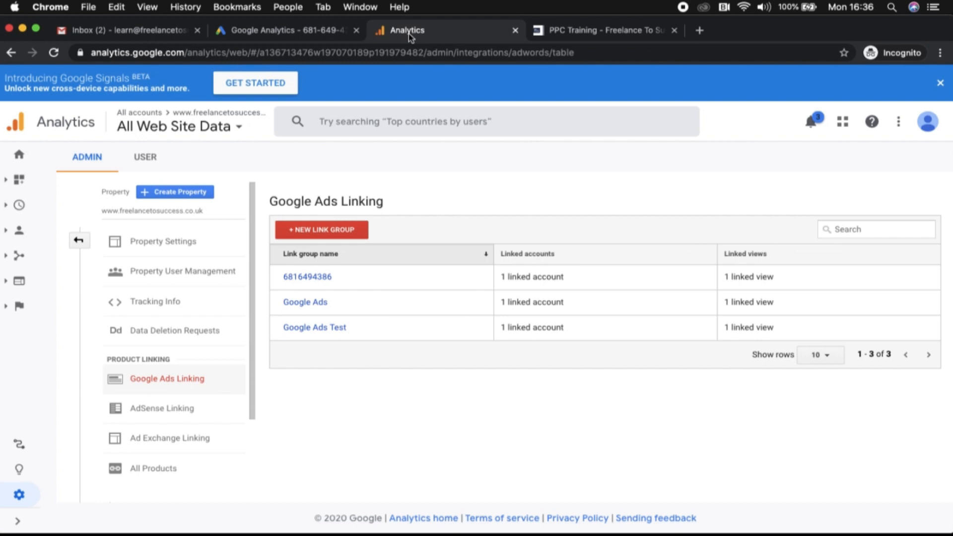
- Open the Goals list of the All Web Site Data view from the Analytics admin overview
click(20, 494)
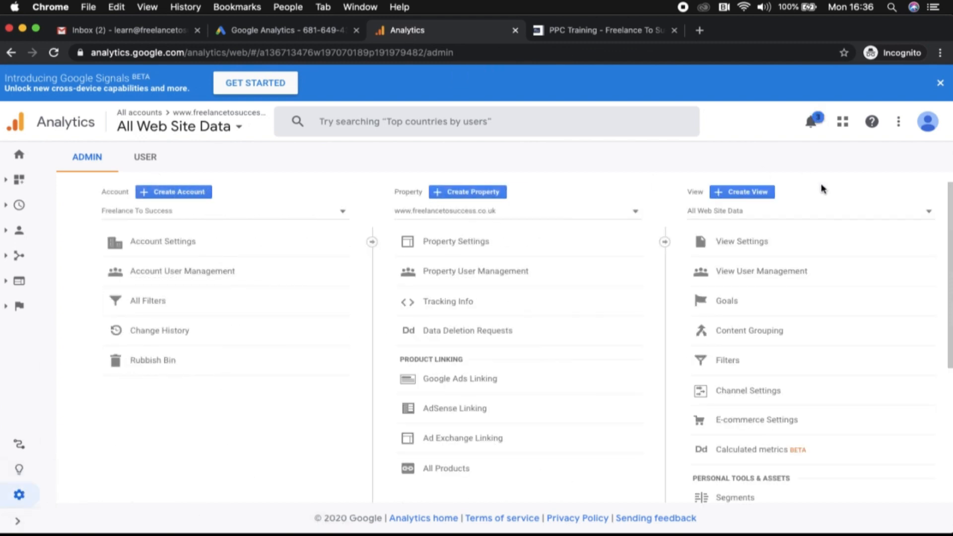
click(727, 301)
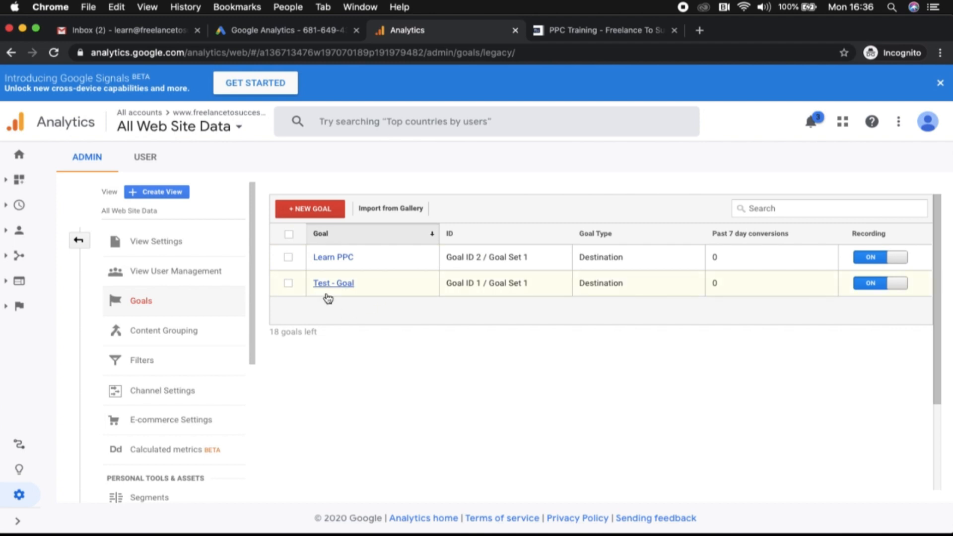
- Examine the enquiry form on the website's PPC Training page and return to the Analytics goals
click(575, 30)
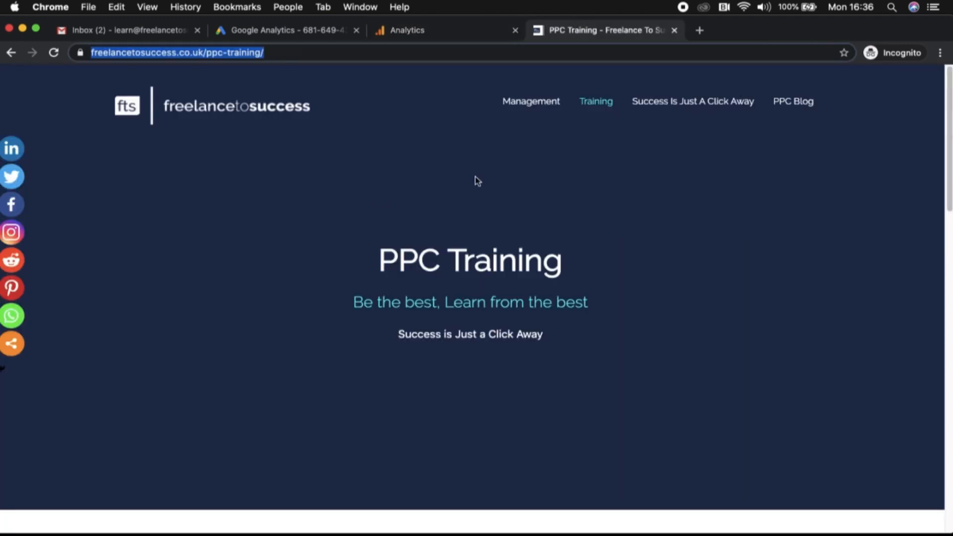
scroll(431, 164, down, 12)
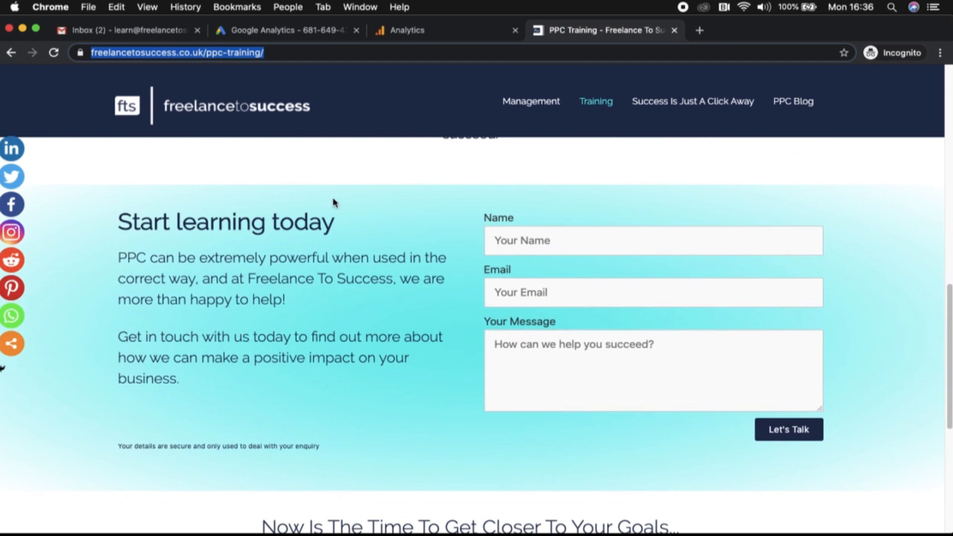
click(434, 31)
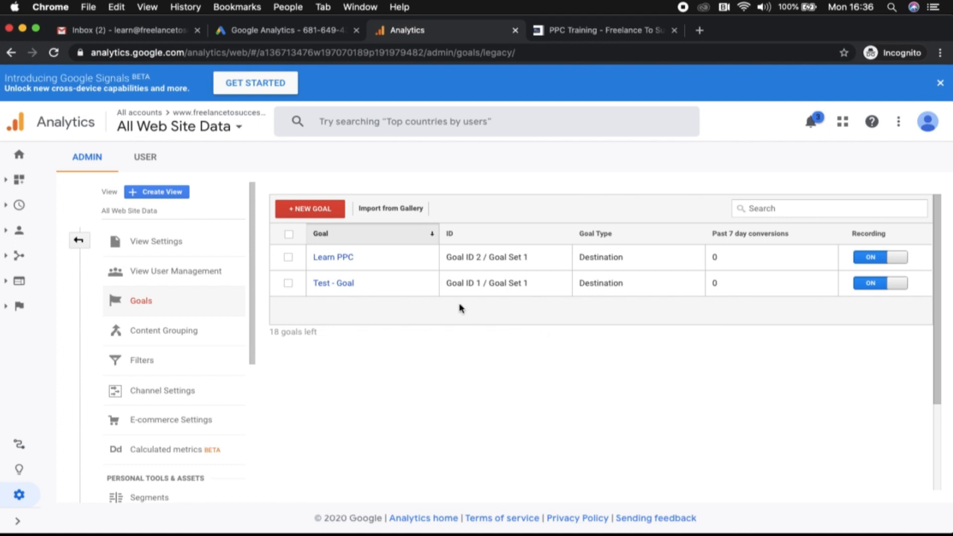
- Start a new goal for the All Web Site Data view with the Custom set-up and continue to its description
click(323, 217)
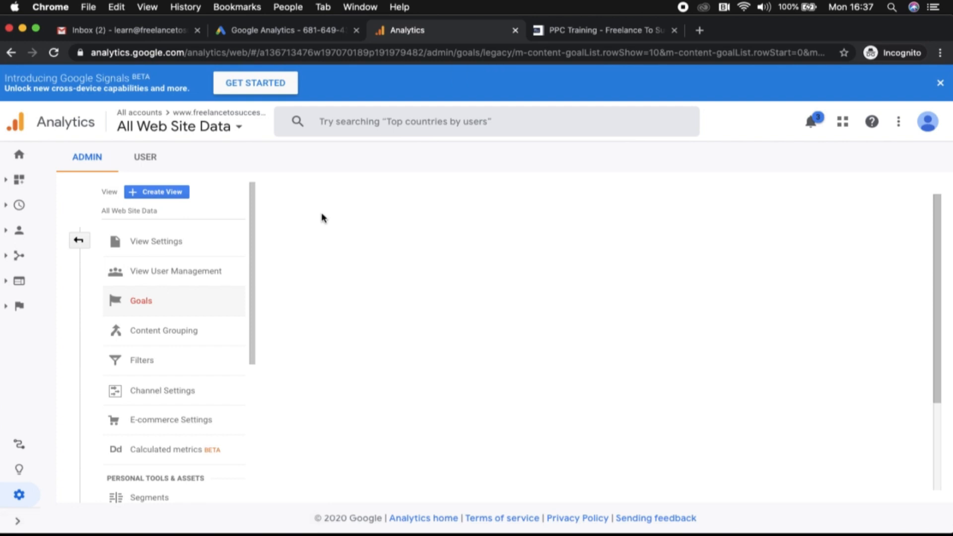
scroll(397, 350, down, 2)
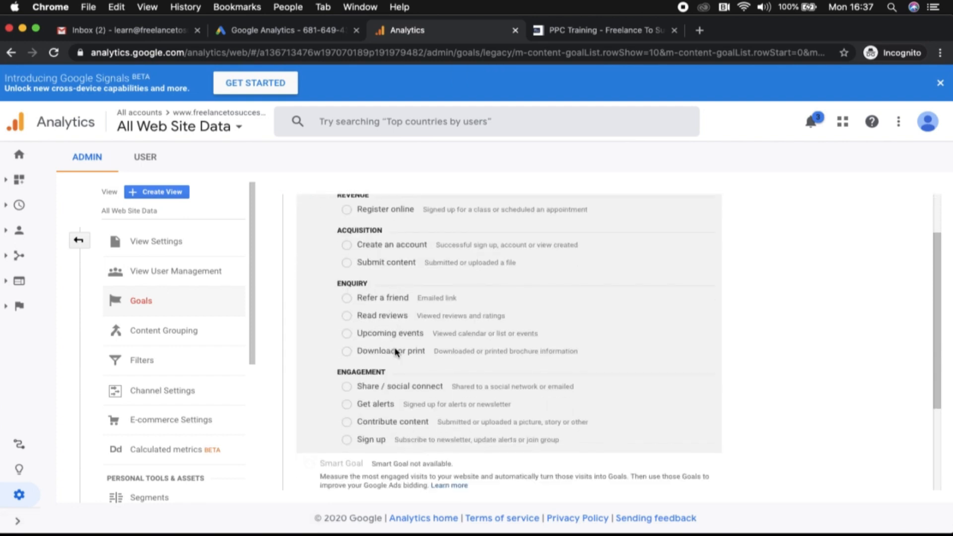
scroll(400, 314, down, 1)
click(313, 413)
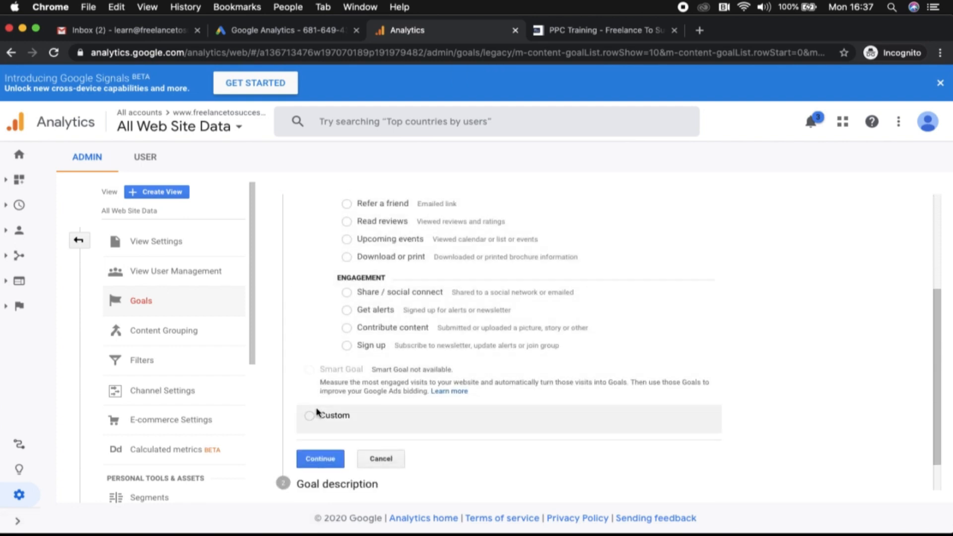
scroll(383, 307, down, 1)
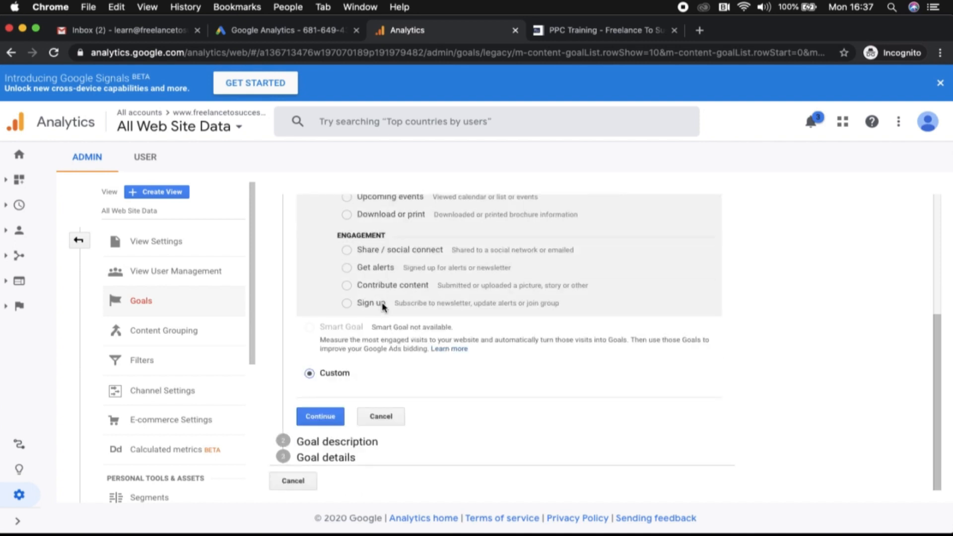
click(319, 419)
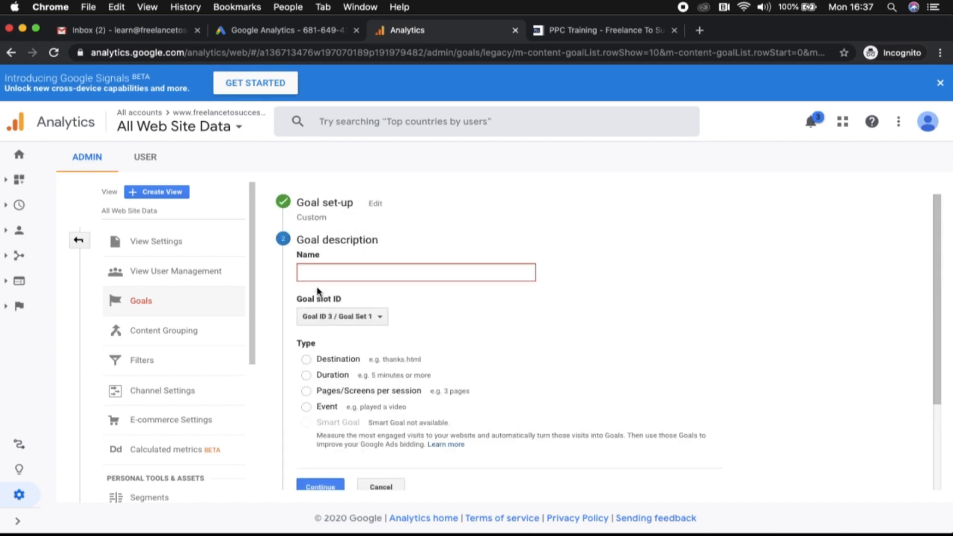
- Name the goal Test Goal, choose Destination as its type, and continue to the goal details
text(Test)
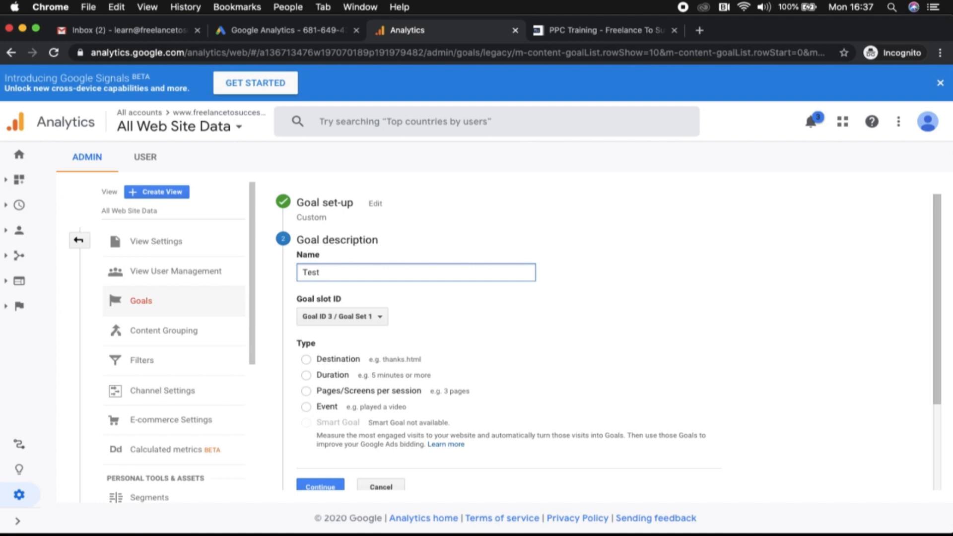
text( Goal)
scroll(397, 273, down, 2)
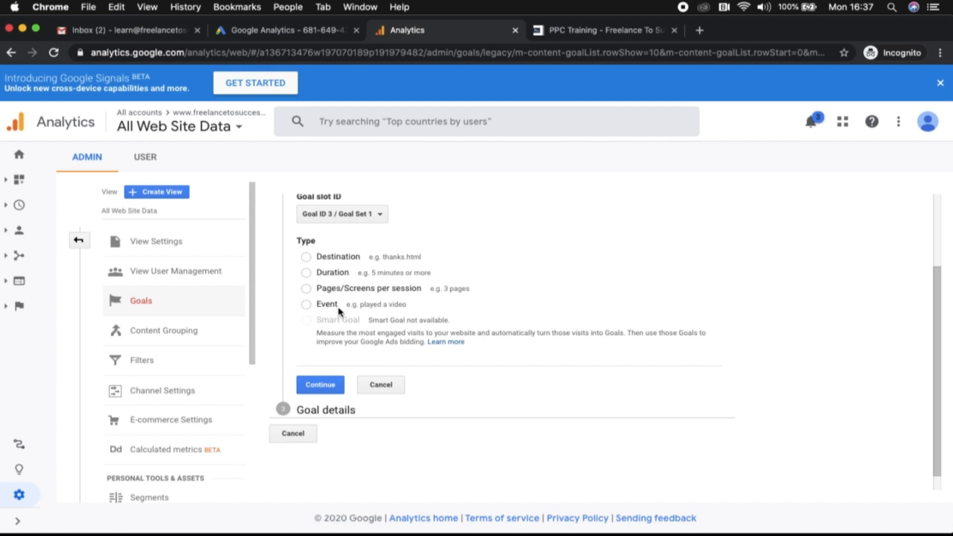
click(306, 256)
click(325, 387)
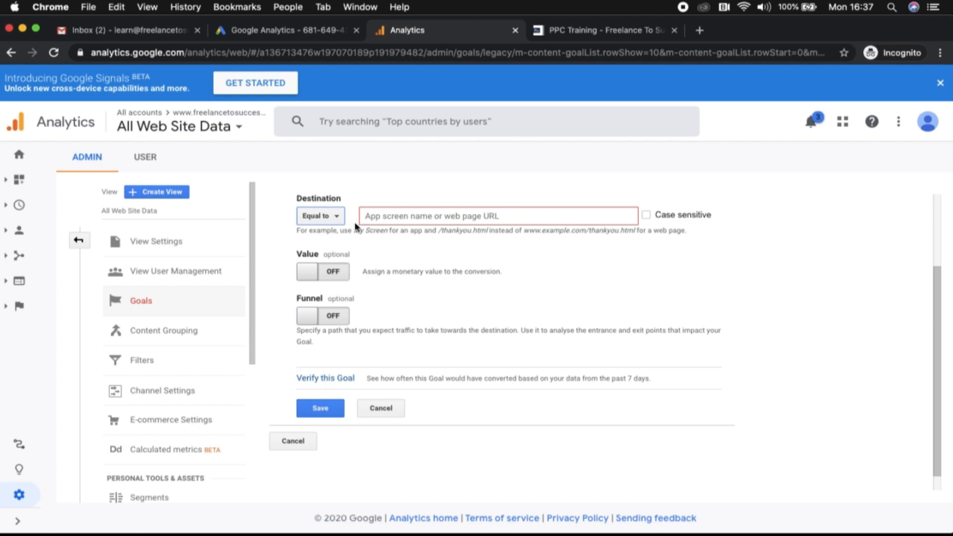
- Copy the PPC Training page's URL from the website and use it as the goal's Equal to destination
click(388, 218)
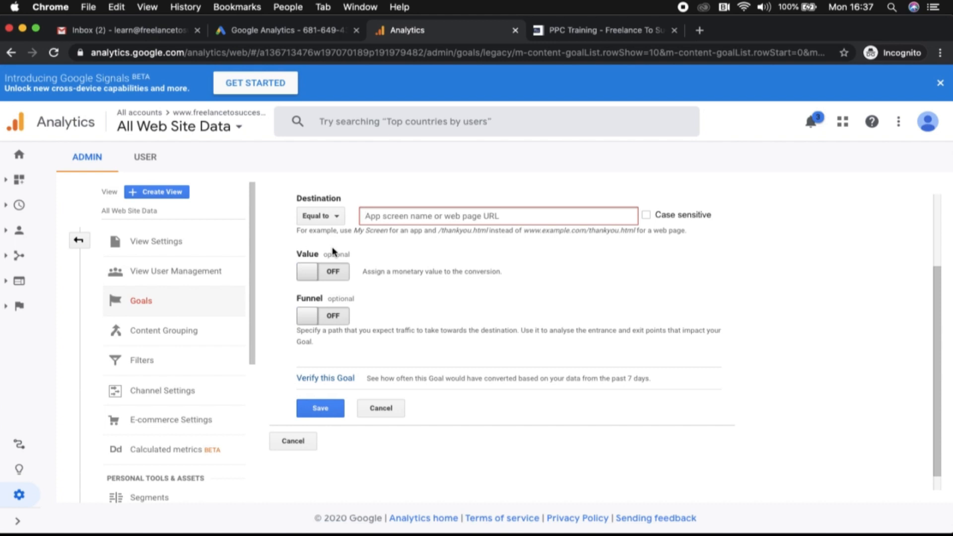
click(577, 33)
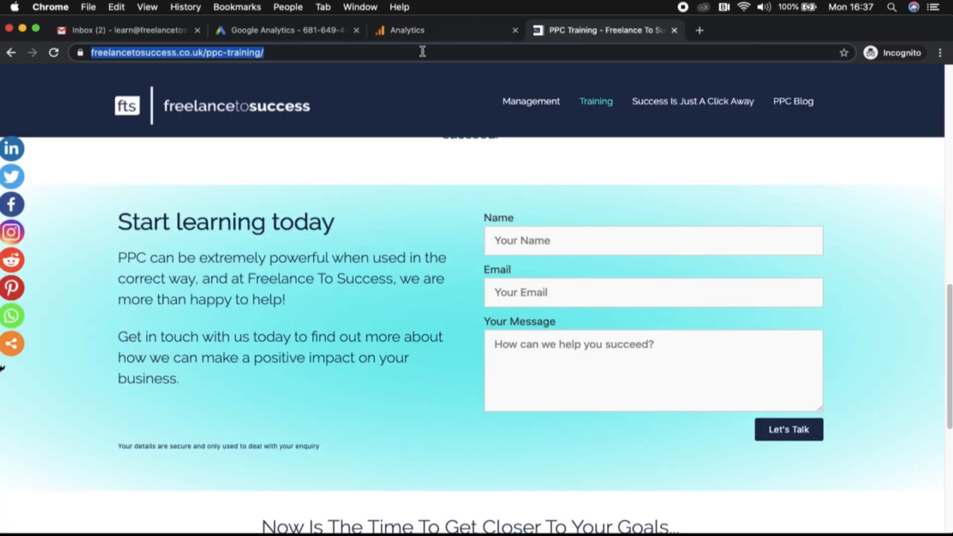
click(356, 53)
key(super+a)
key(super+c)
click(416, 30)
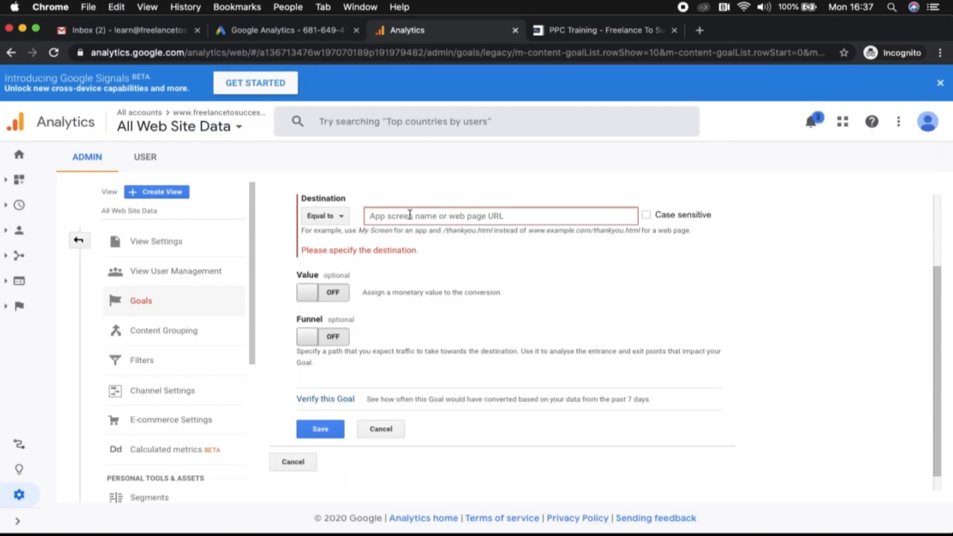
key(super+v)
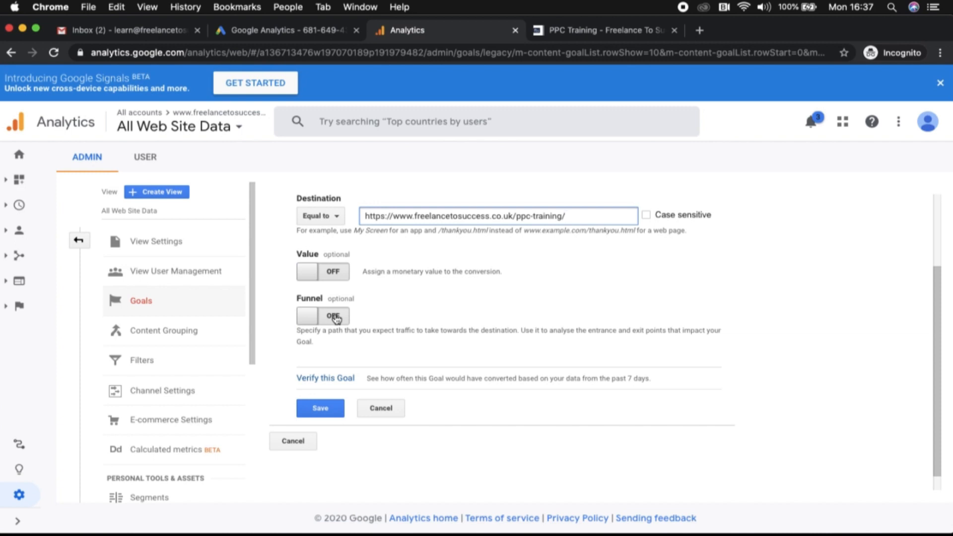
- Verify the goal against the past 7 days of data and save it to the Goals list
scroll(317, 313, down, 1)
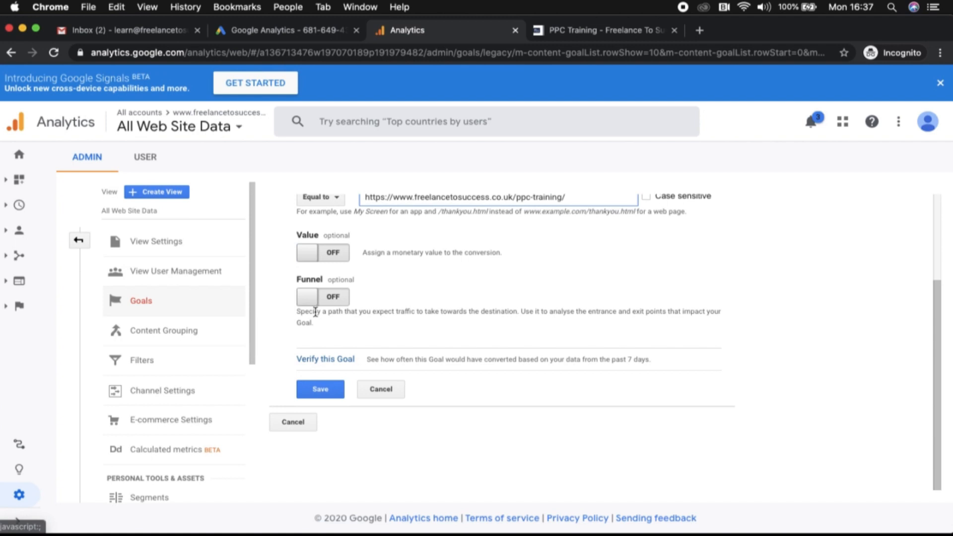
click(324, 362)
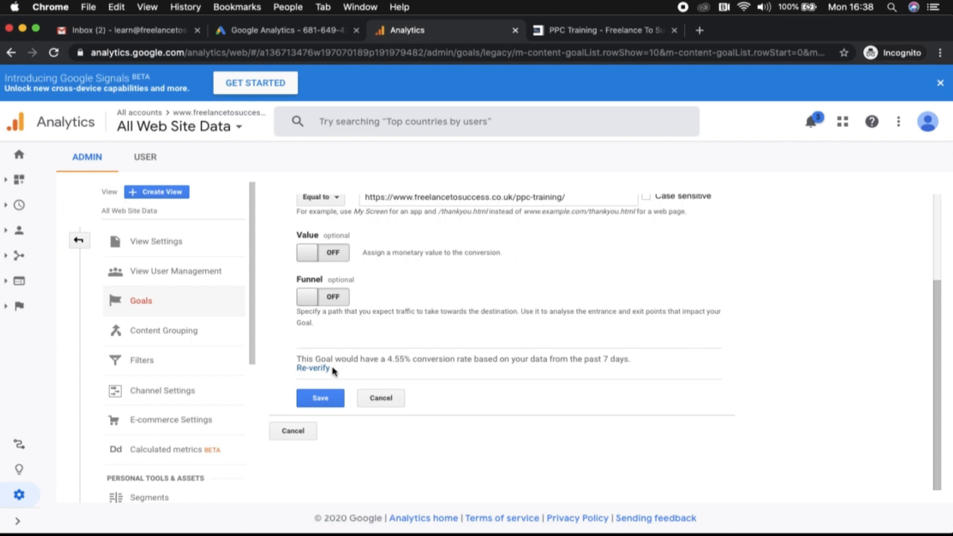
click(320, 397)
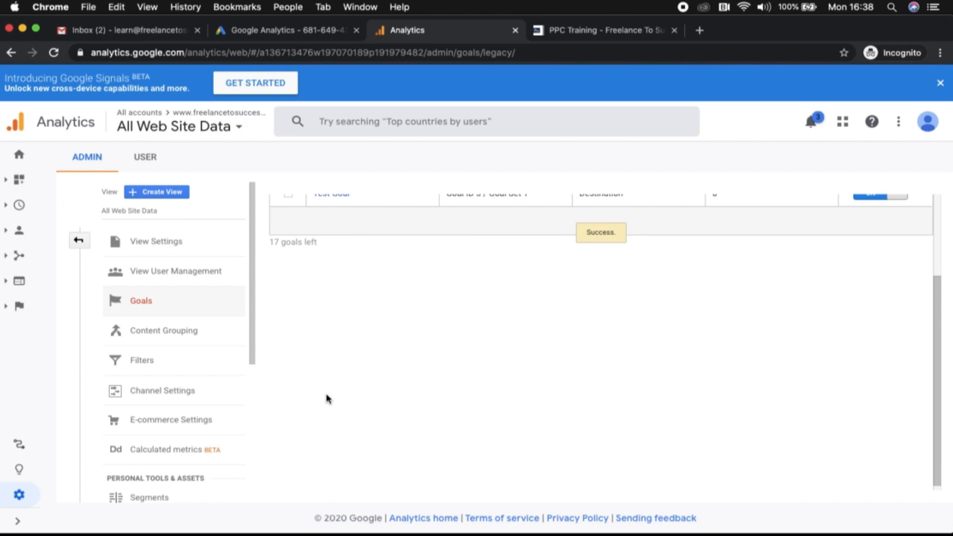
scroll(414, 245, up, 3)
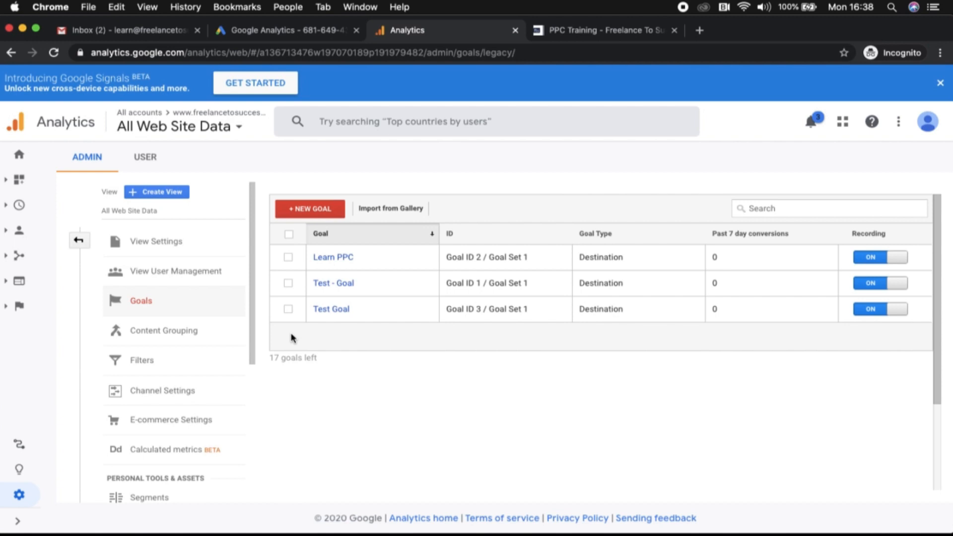
- Switch to Google Ads and start a new conversion action that imports from Google Analytics
click(291, 35)
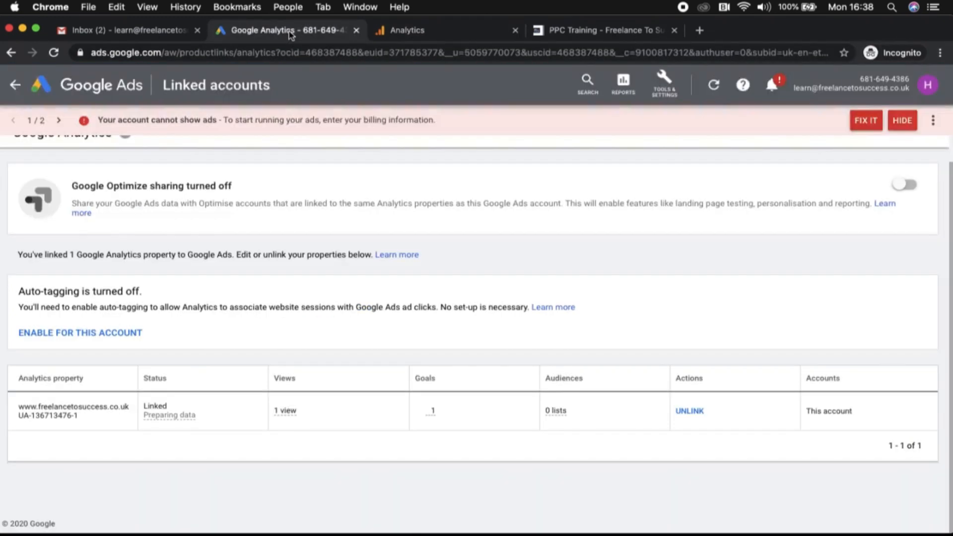
click(663, 92)
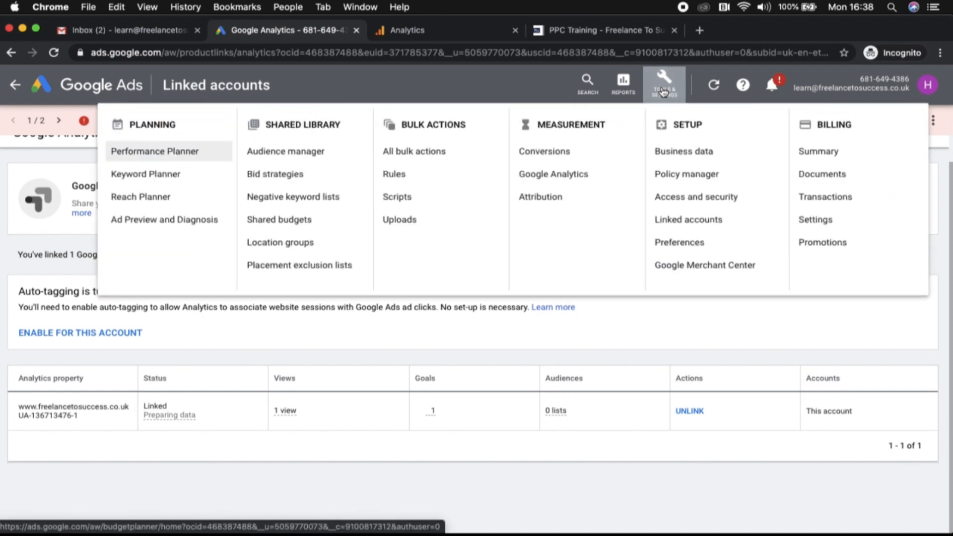
click(550, 152)
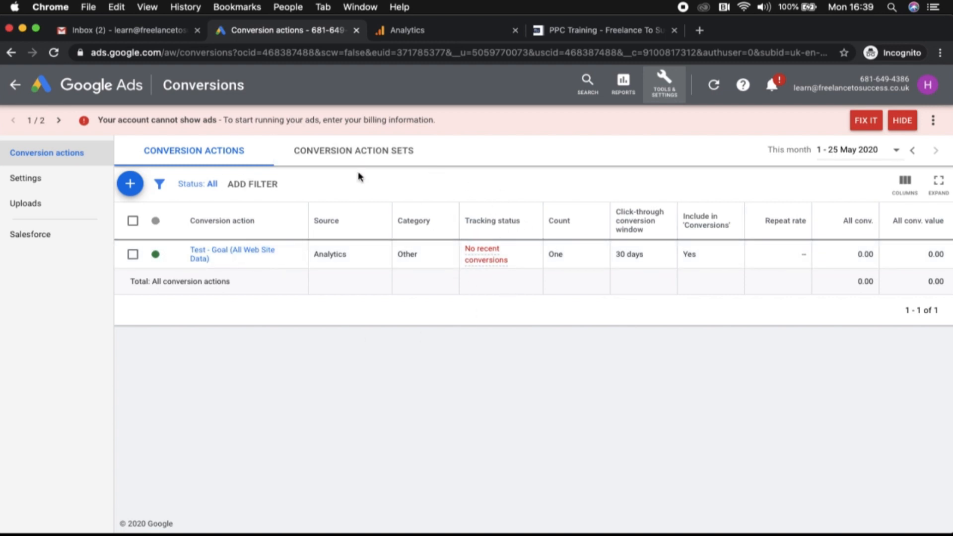
click(131, 185)
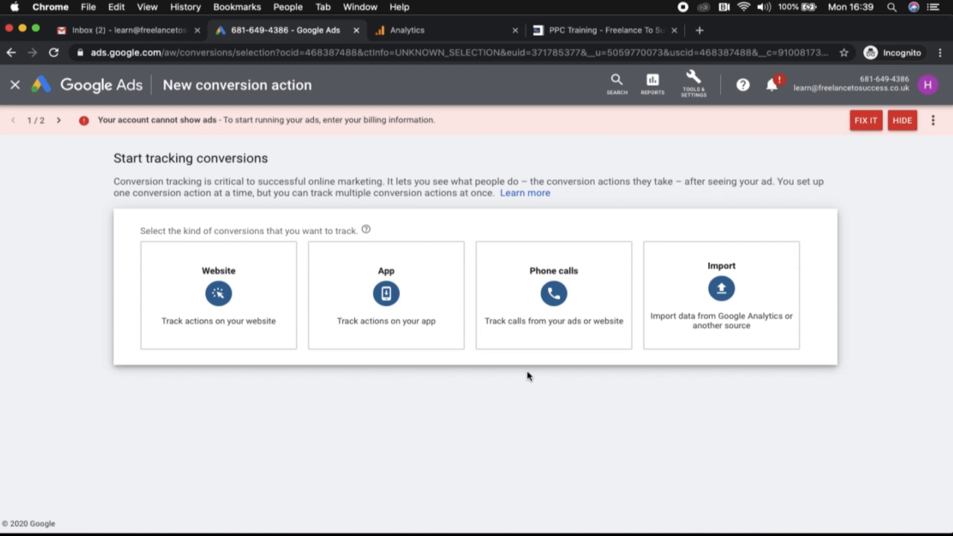
click(675, 276)
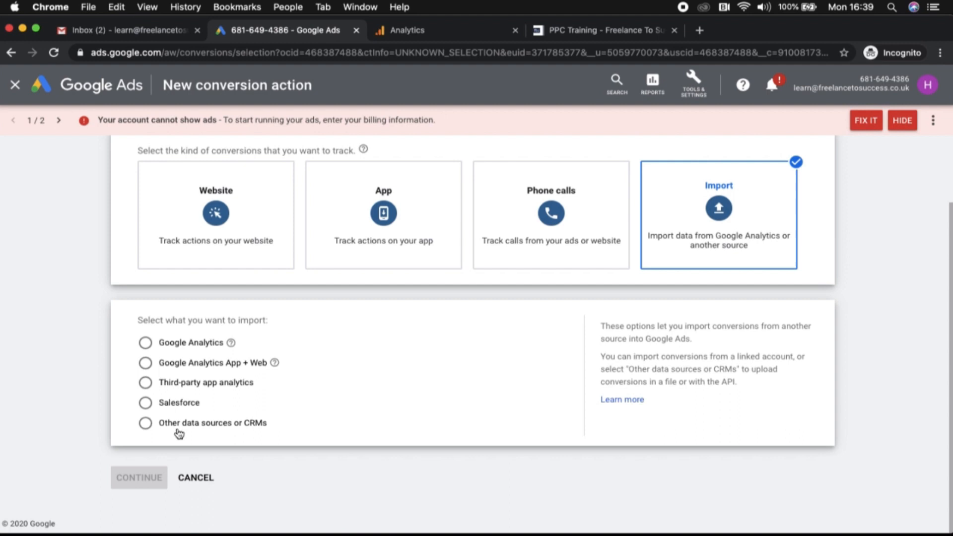
click(151, 342)
click(145, 478)
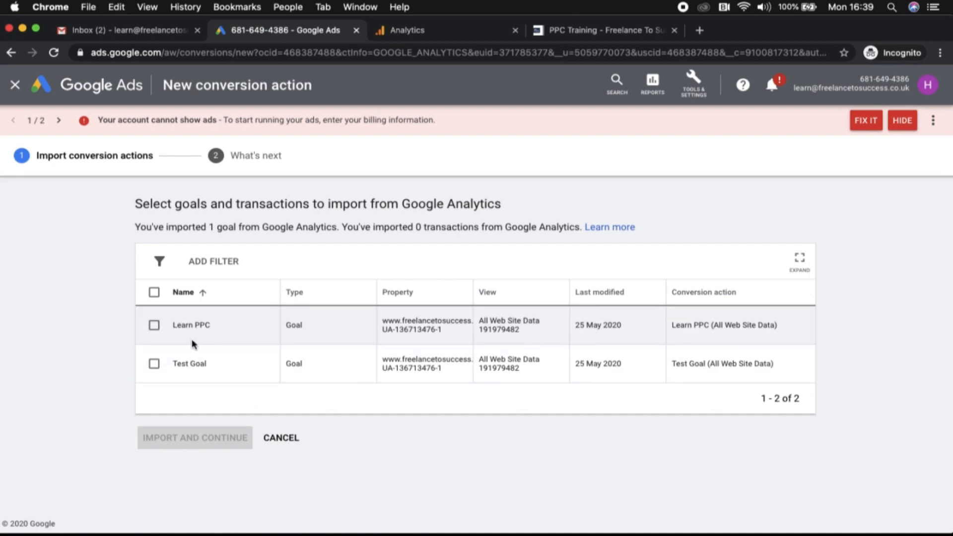
- Compare the importable goals with the Analytics Goals list, and import both Learn PPC and Test Goal into Google Ads
click(405, 31)
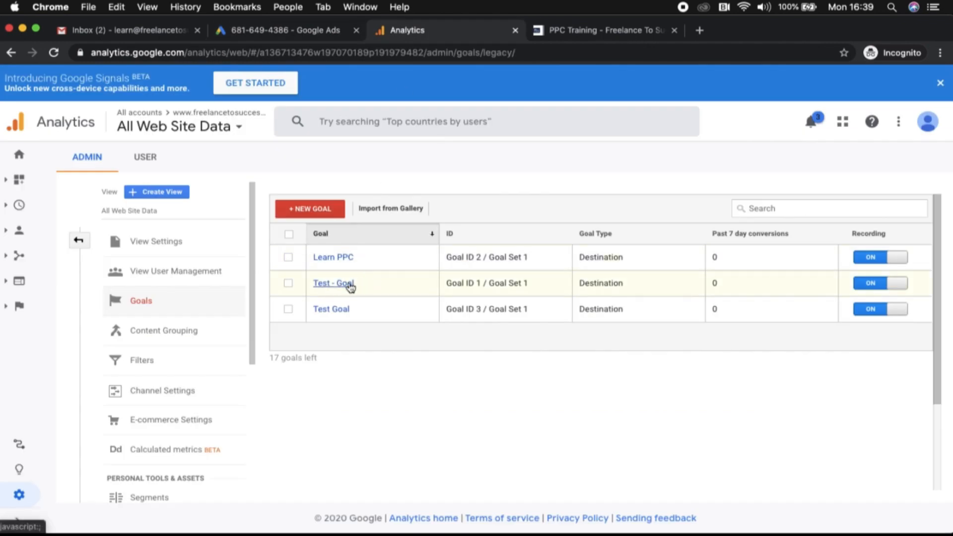
click(308, 39)
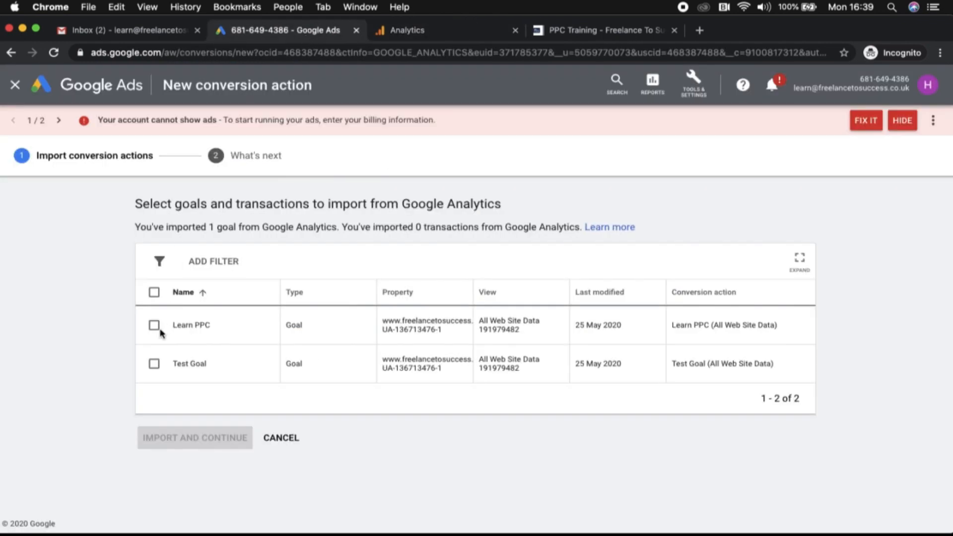
click(392, 31)
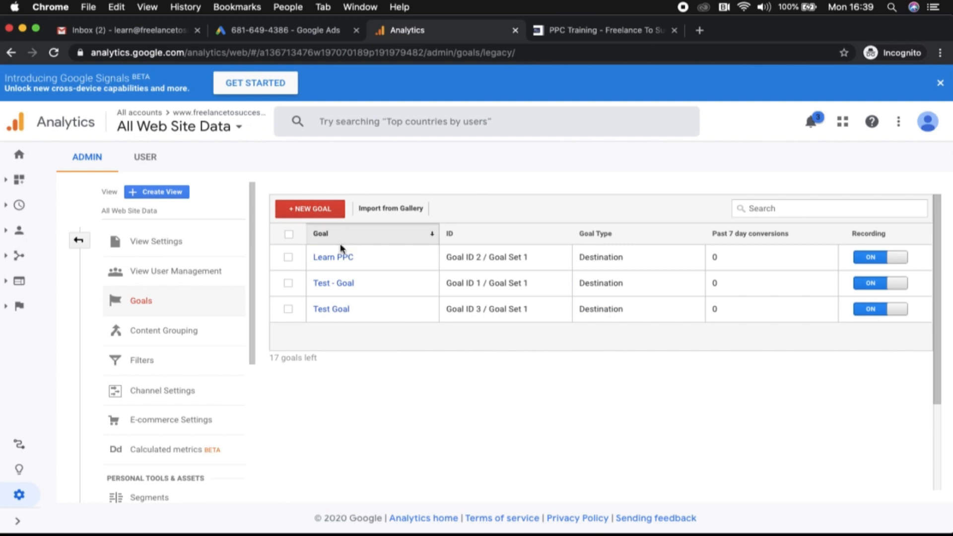
click(272, 36)
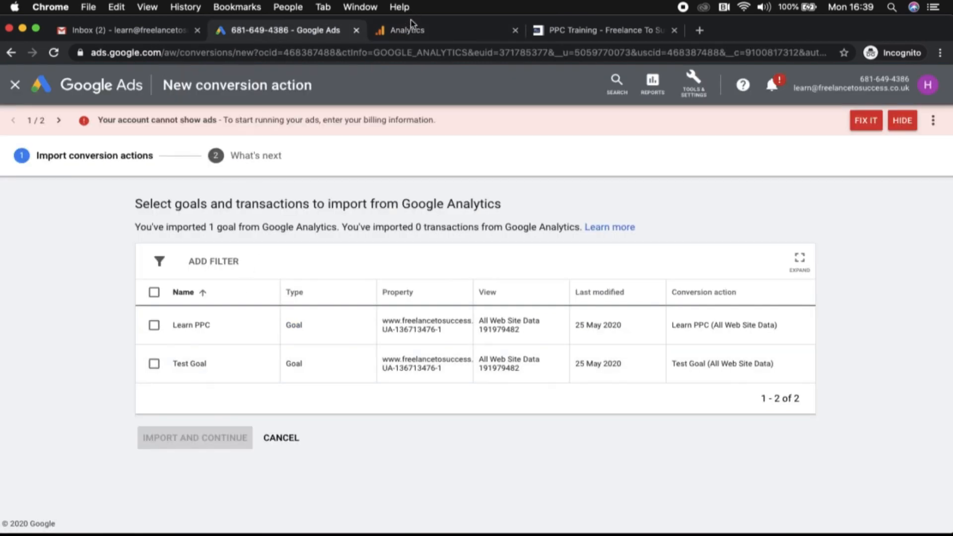
click(154, 293)
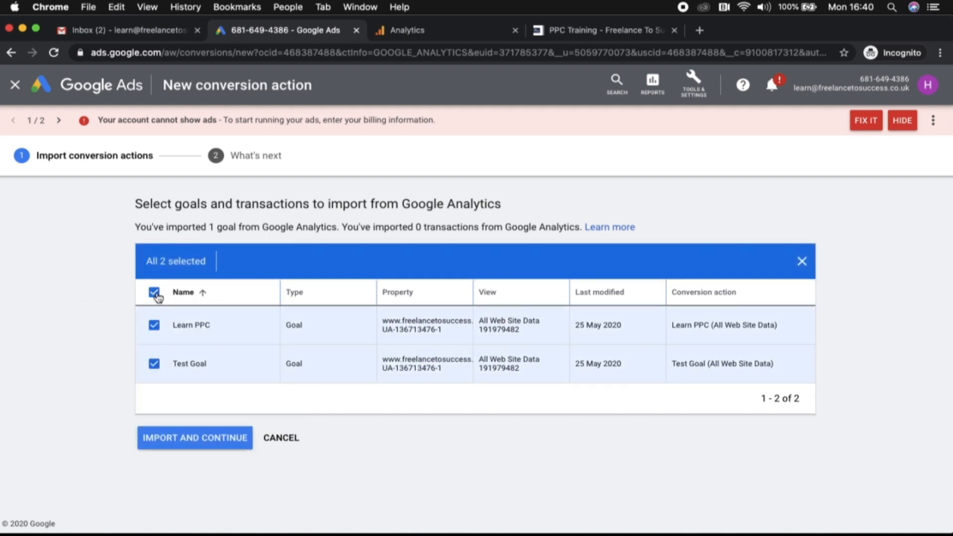
click(213, 437)
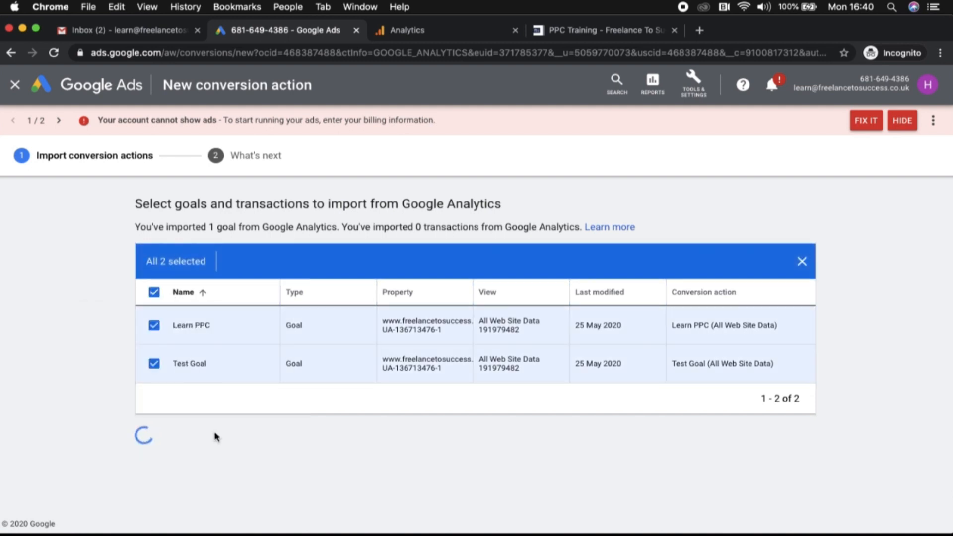
click(159, 336)
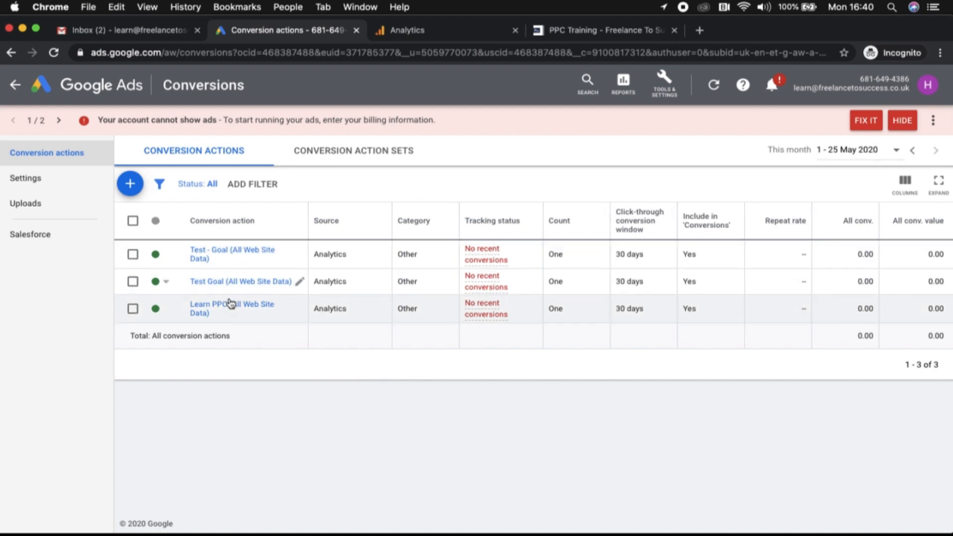
- Open the Test - Goal (All Web Site Data) conversion action's editable settings and view its conversion name options without saving
click(241, 250)
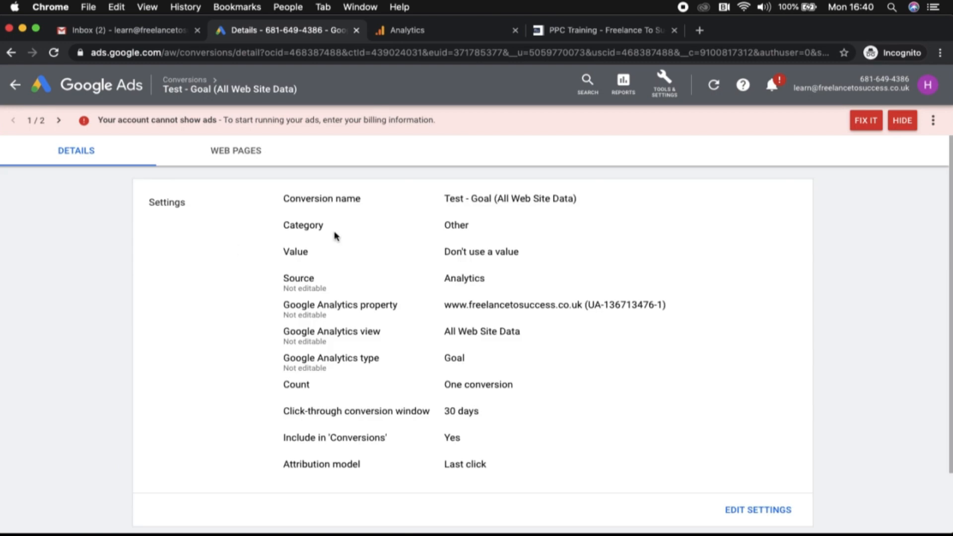
scroll(521, 270, down, 2)
click(763, 450)
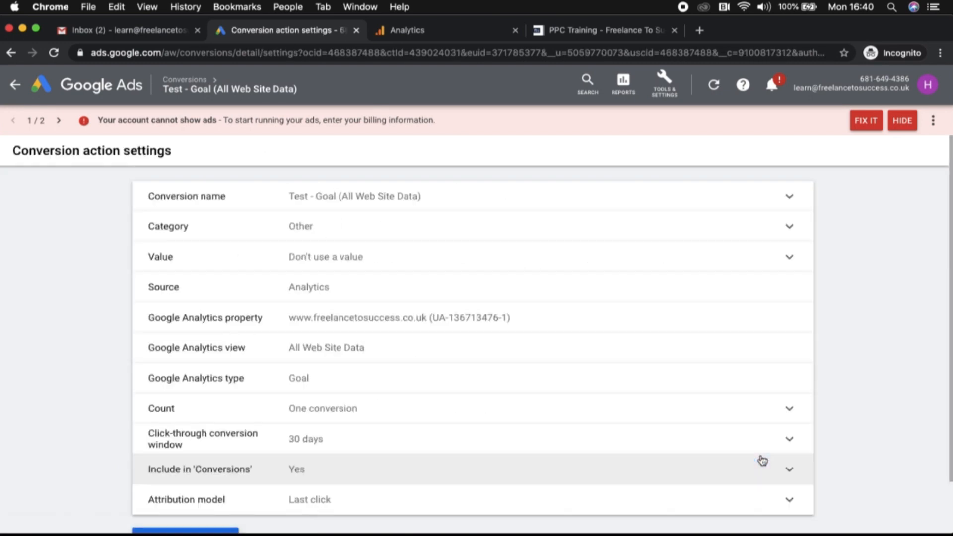
click(741, 201)
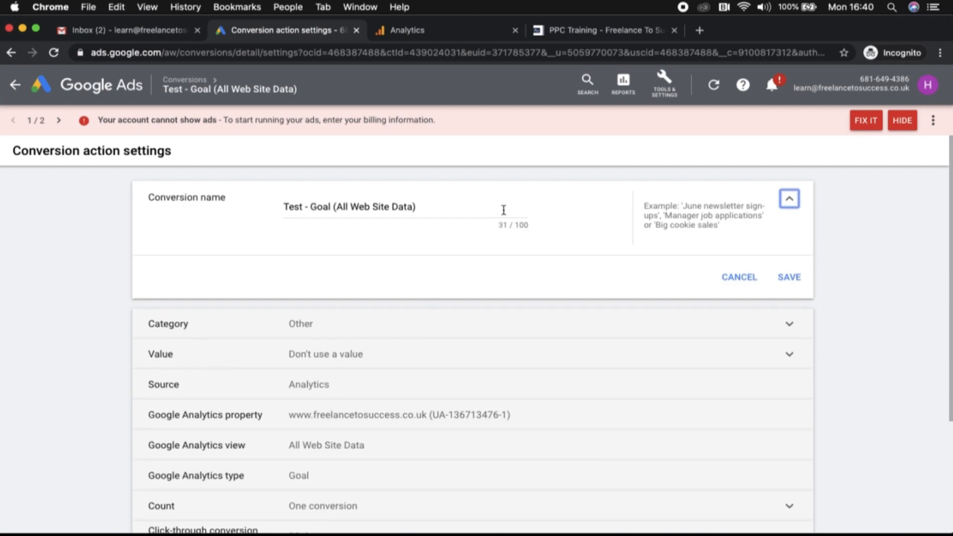
click(747, 277)
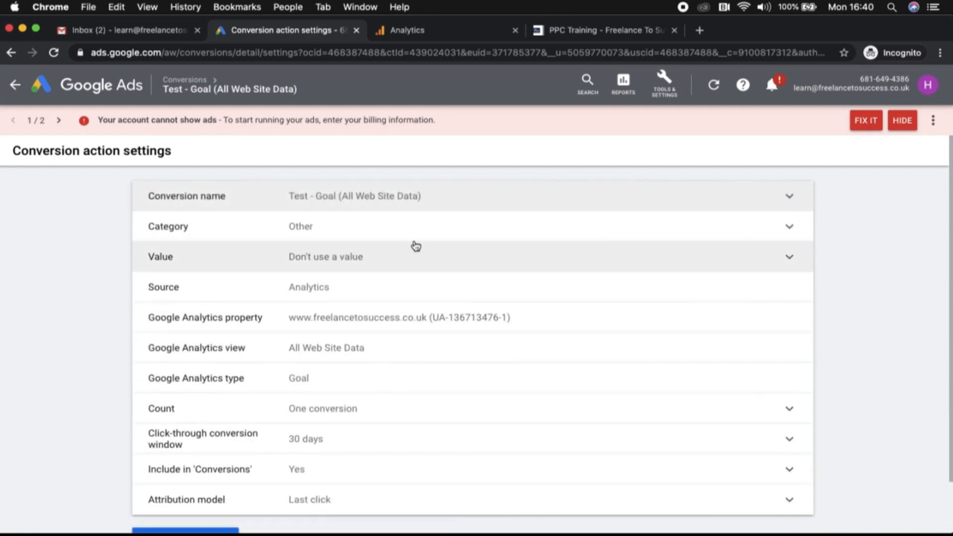
- Set the conversion action's category to Submit lead form and save the change
click(377, 220)
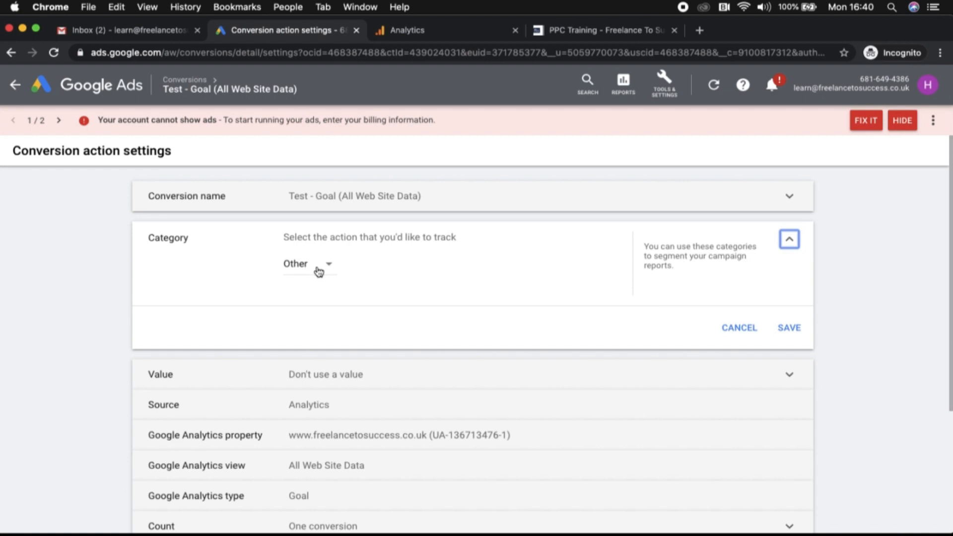
click(317, 269)
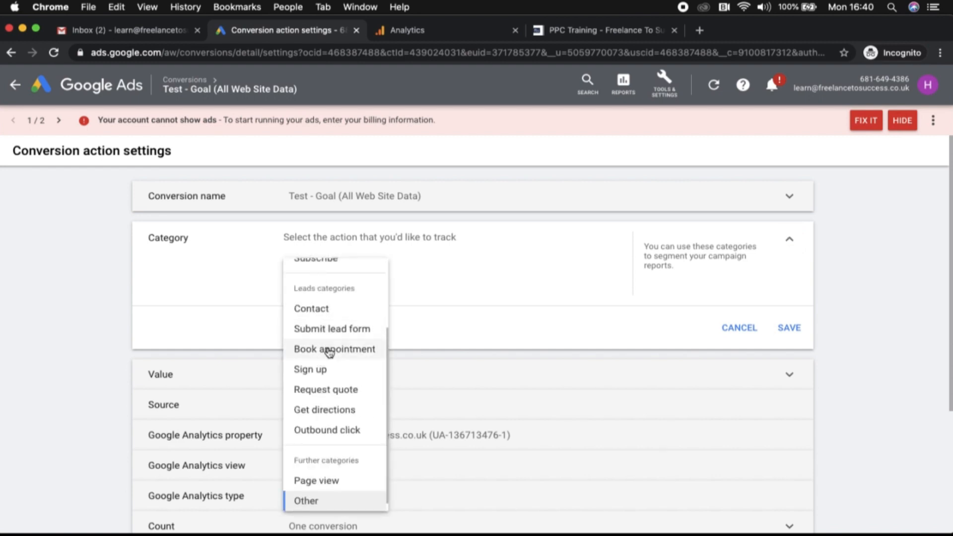
scroll(325, 351, up, 3)
scroll(327, 351, up, 1)
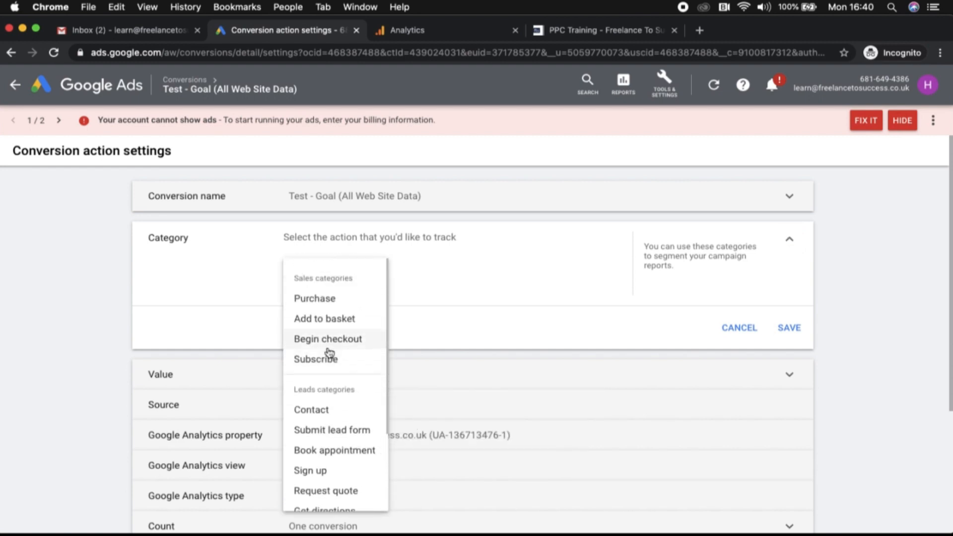
click(332, 431)
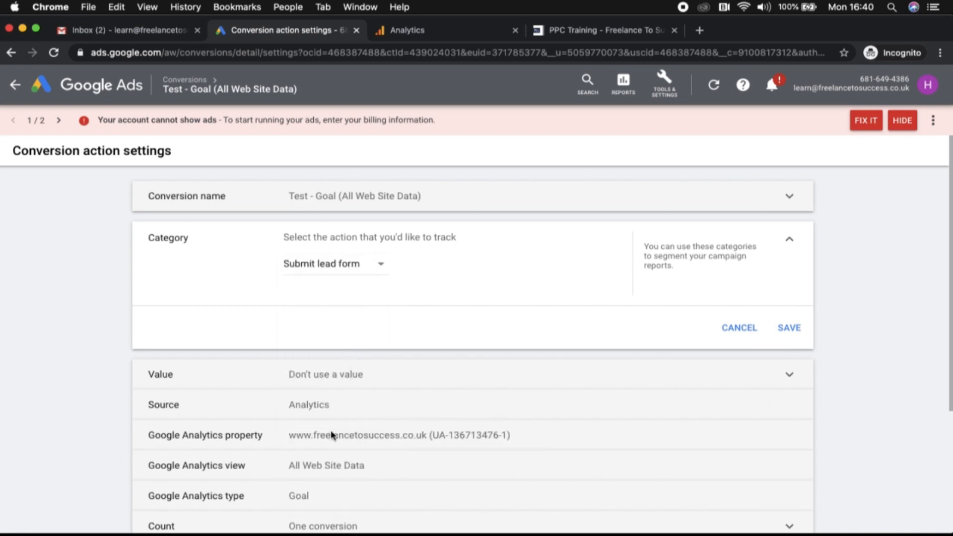
click(792, 332)
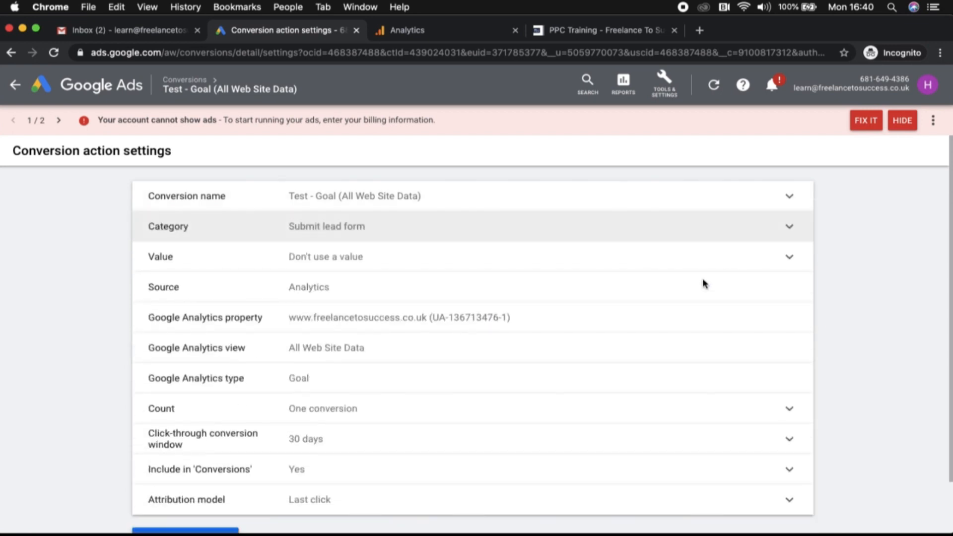
- Examine the conversion action's Value and Count options, closing each without saving changes
click(522, 257)
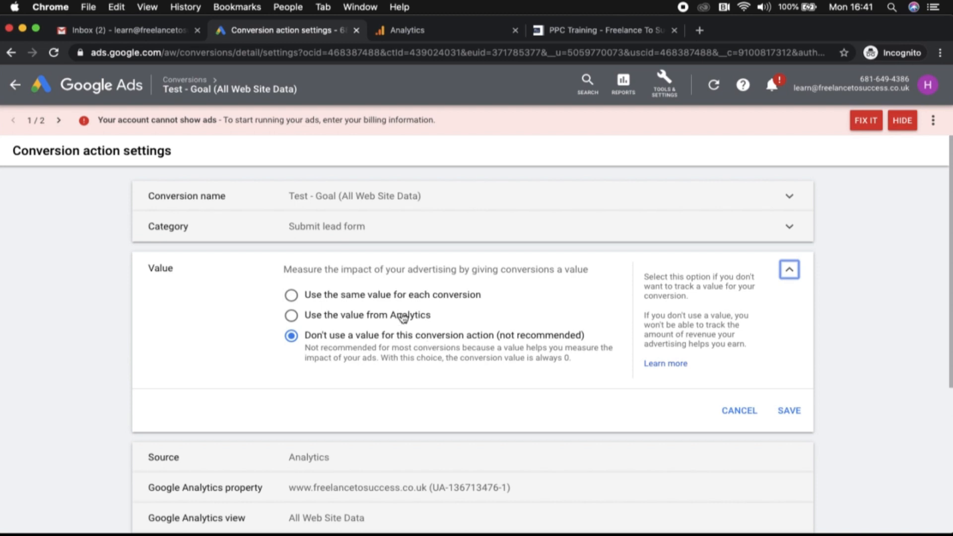
click(743, 409)
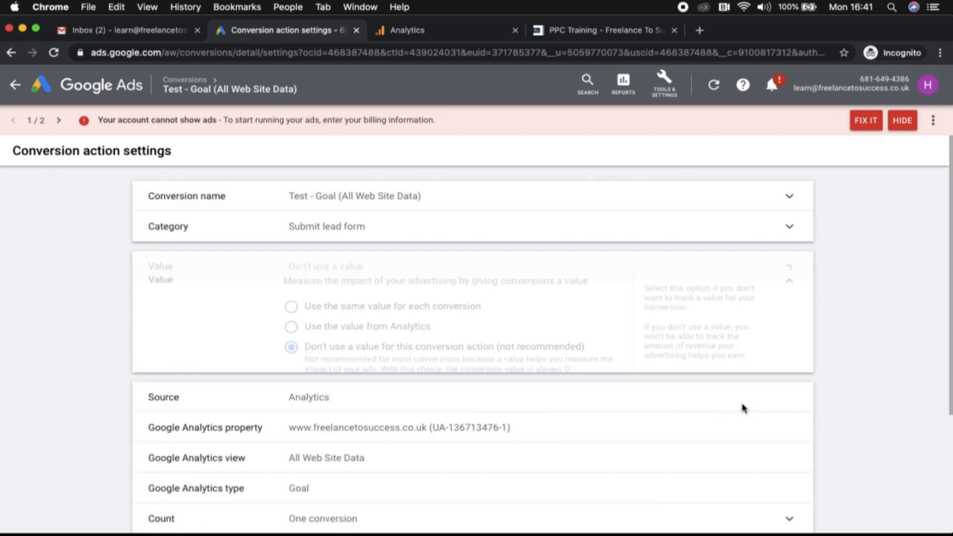
scroll(547, 290, down, 3)
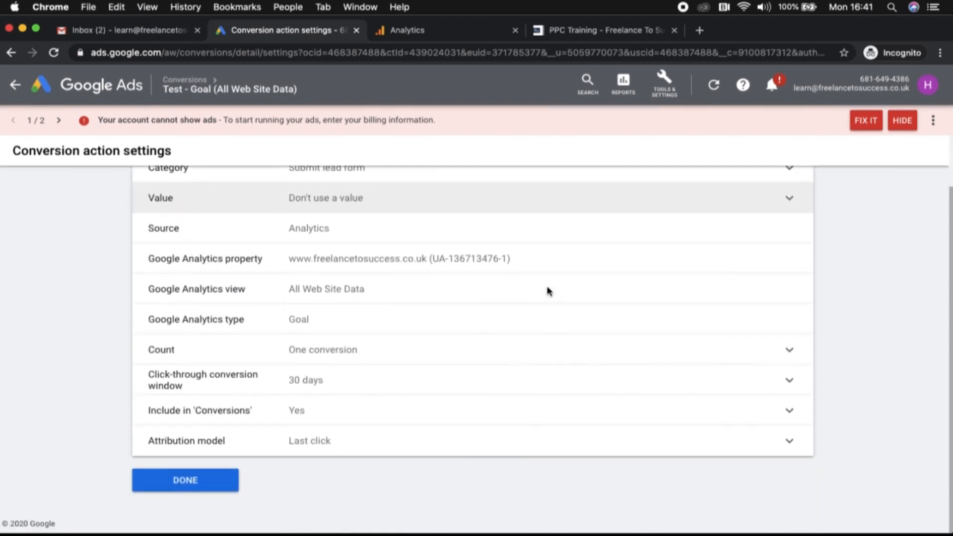
click(358, 349)
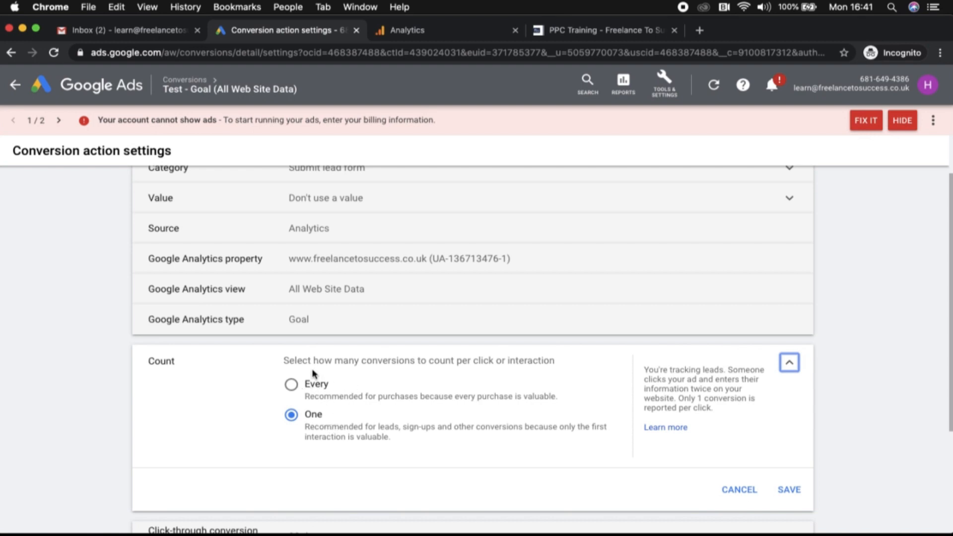
click(747, 496)
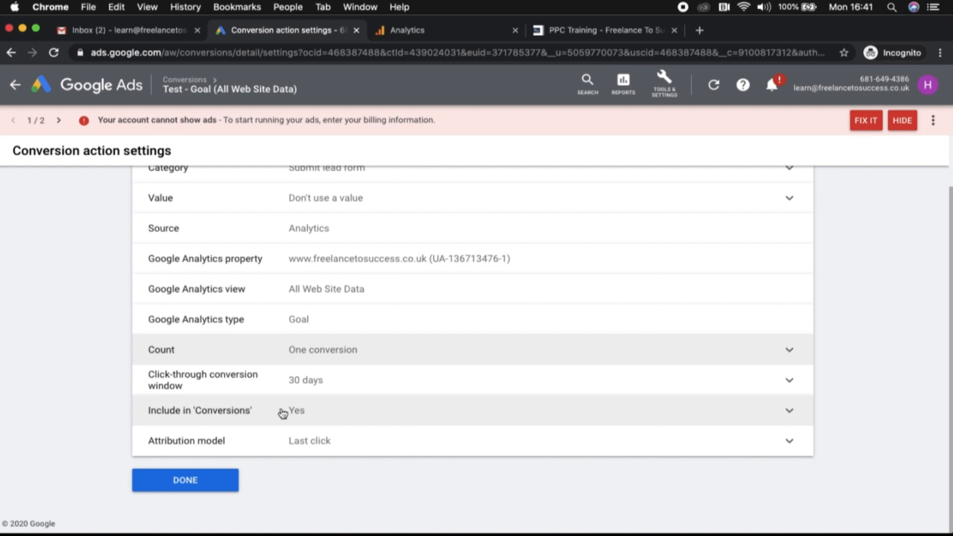
- Review the available attribution models, including Linear and Position-based, and save the conversion action with Last click
click(327, 443)
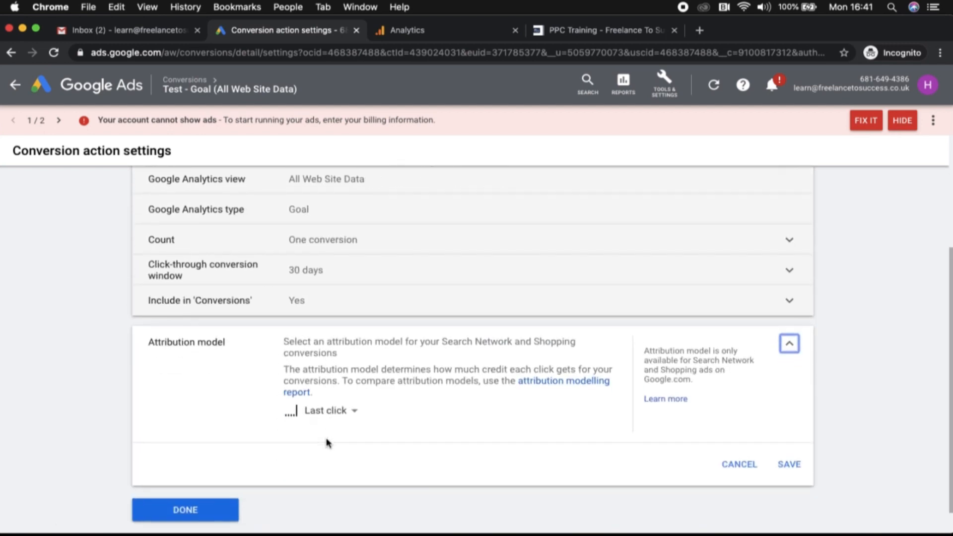
click(328, 383)
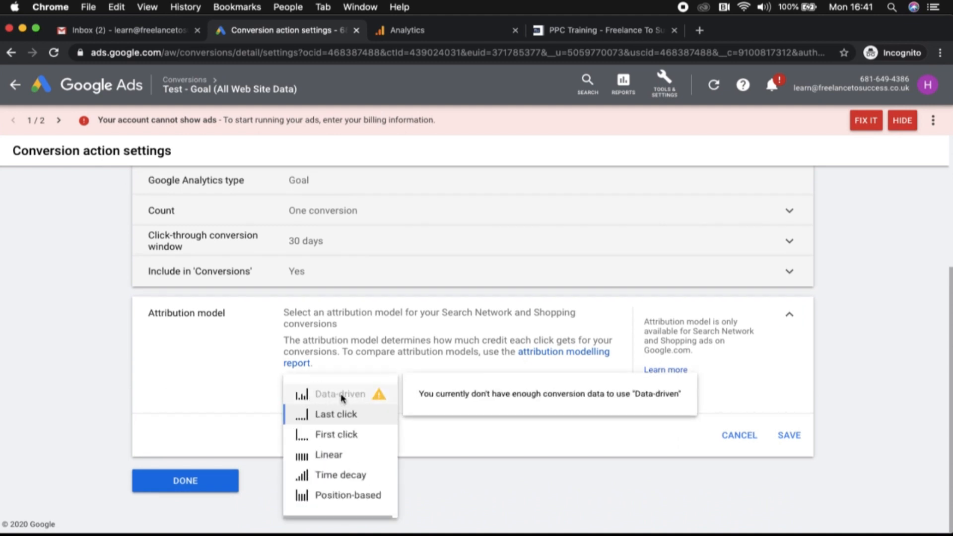
click(338, 392)
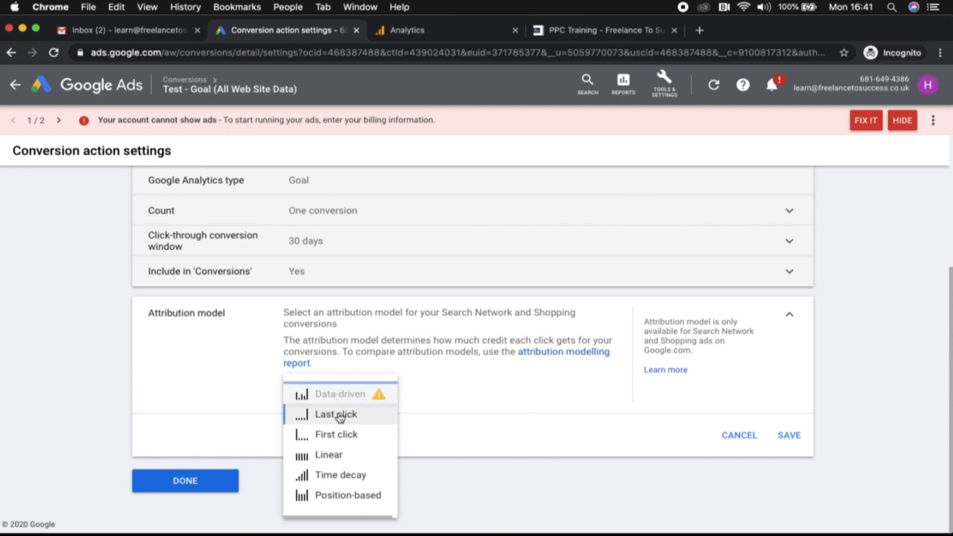
mouse_move(340, 418)
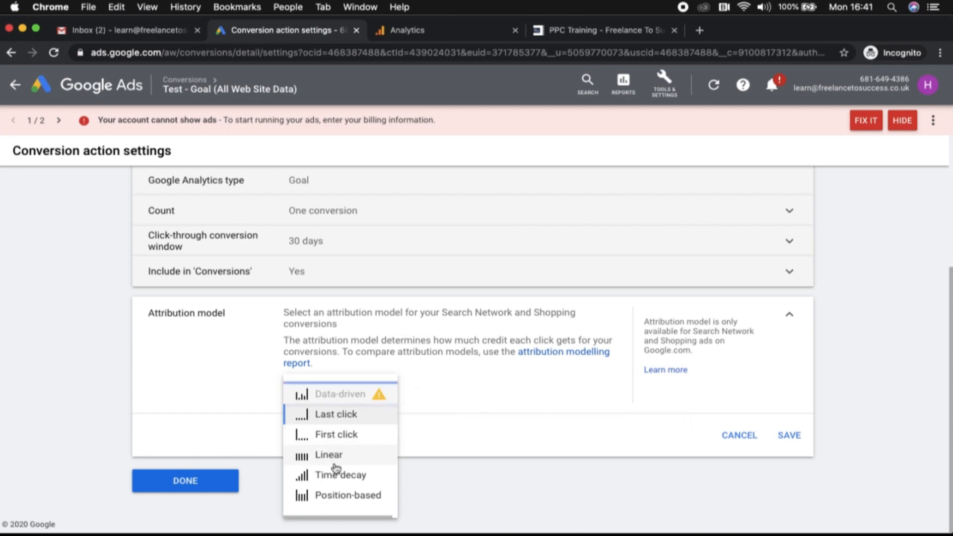
mouse_move(336, 478)
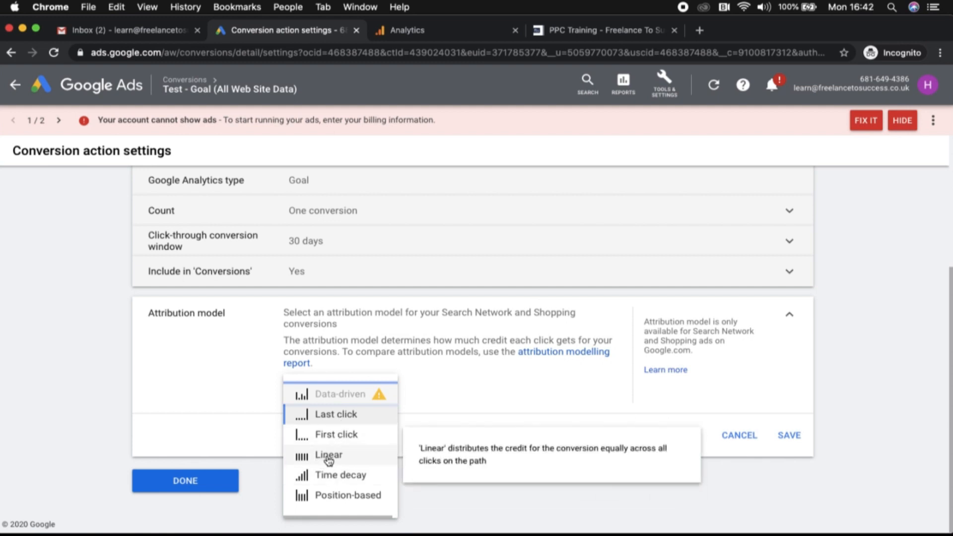
mouse_move(322, 504)
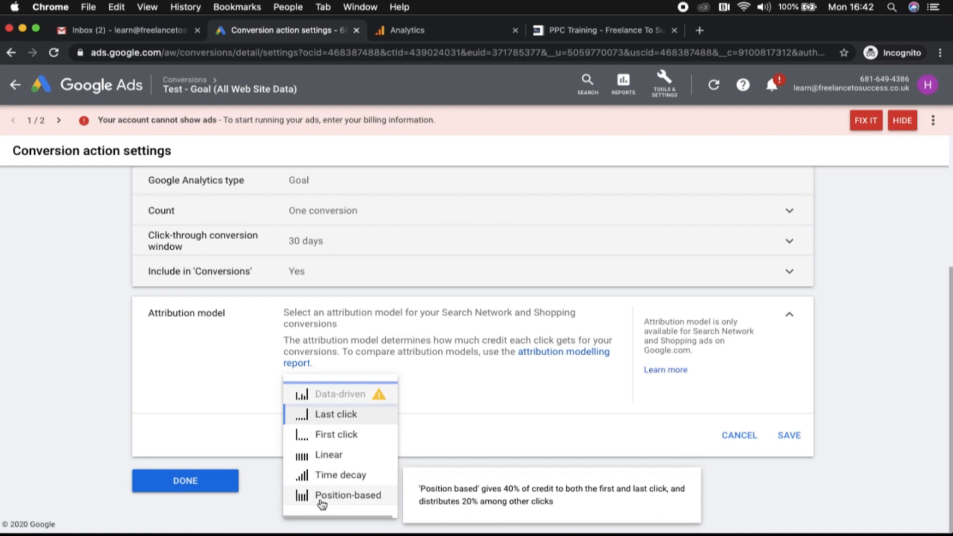
click(346, 416)
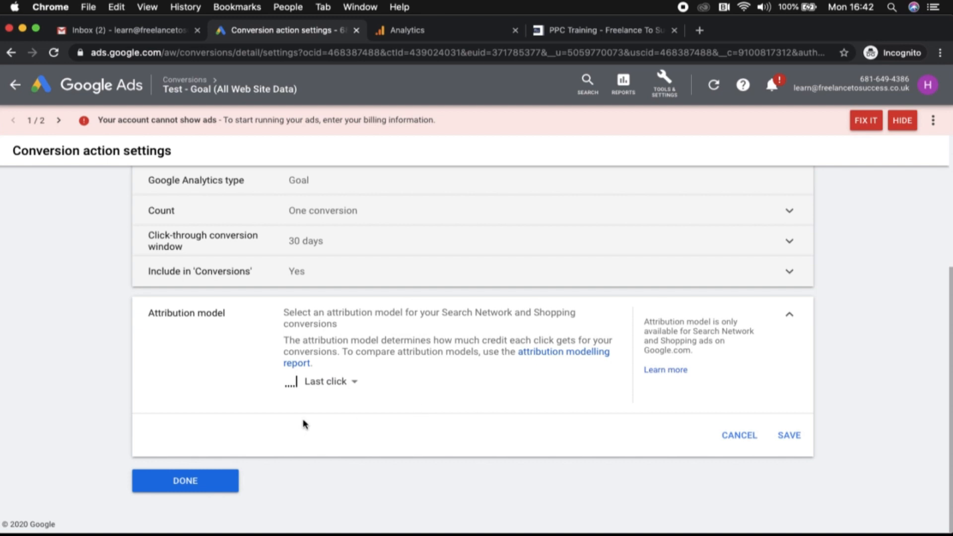
click(785, 434)
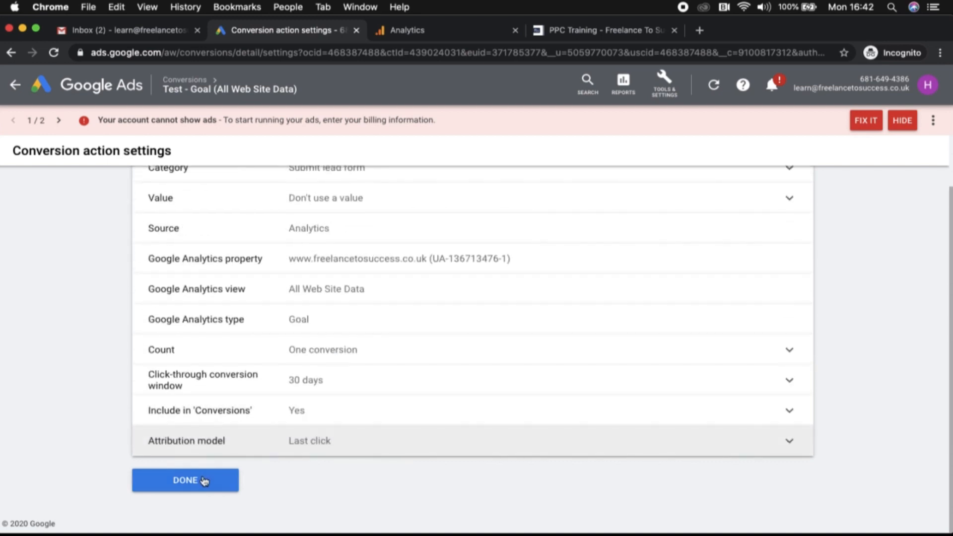
- Finish editing the conversion action, go back to the conversion actions list and return to the All campaigns view
click(203, 481)
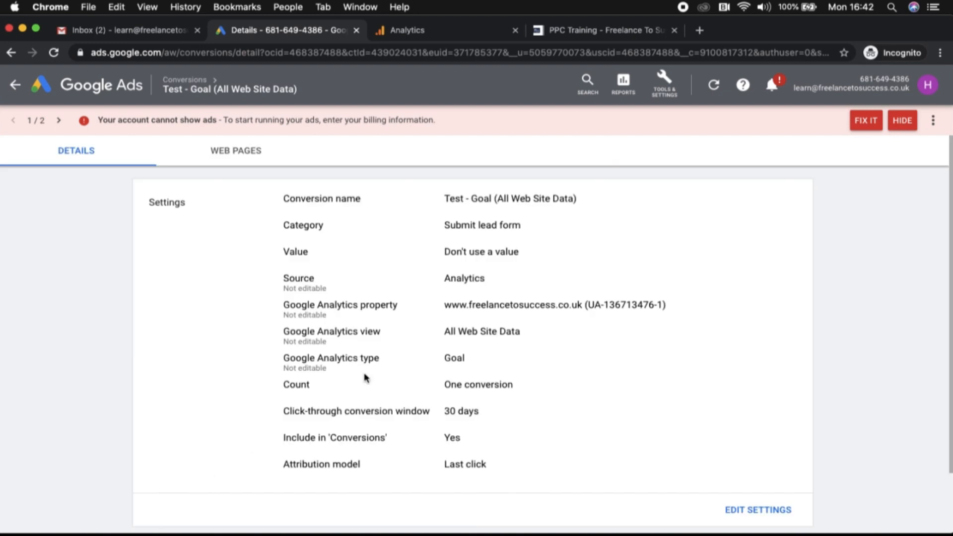
scroll(378, 300, down, 2)
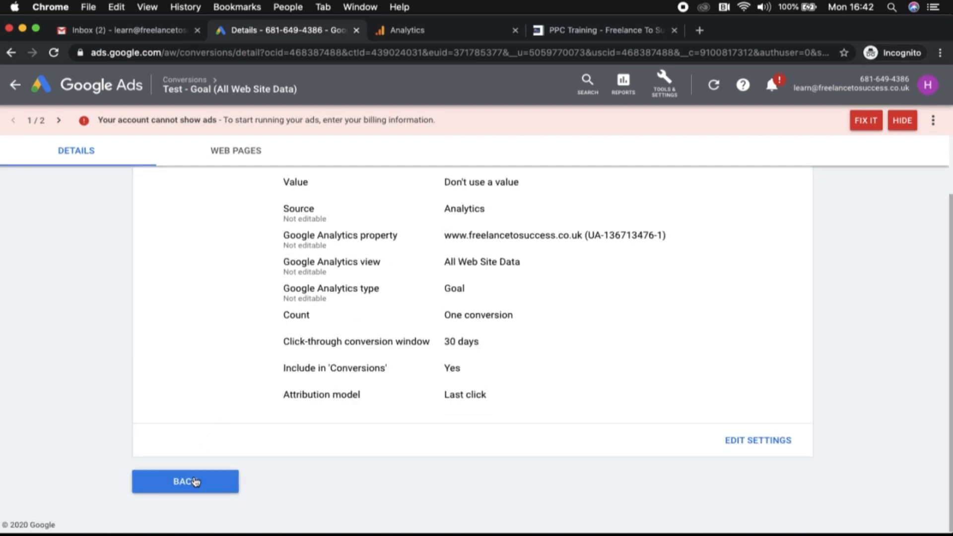
click(195, 481)
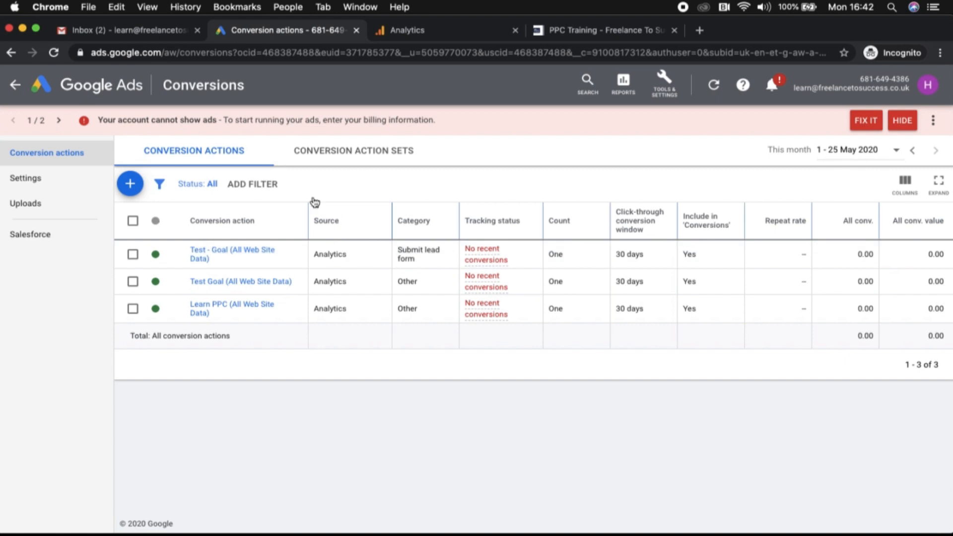
click(15, 85)
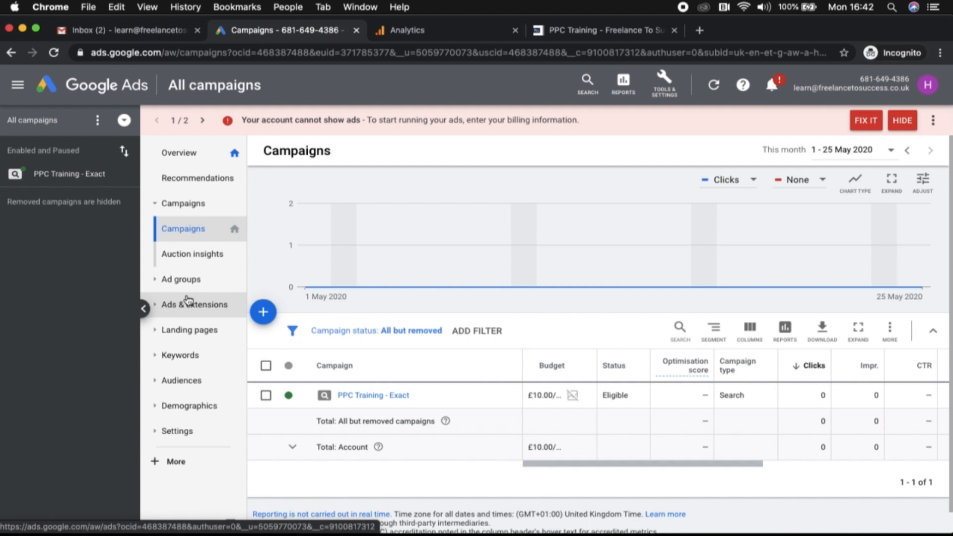
mouse_move(383, 258)
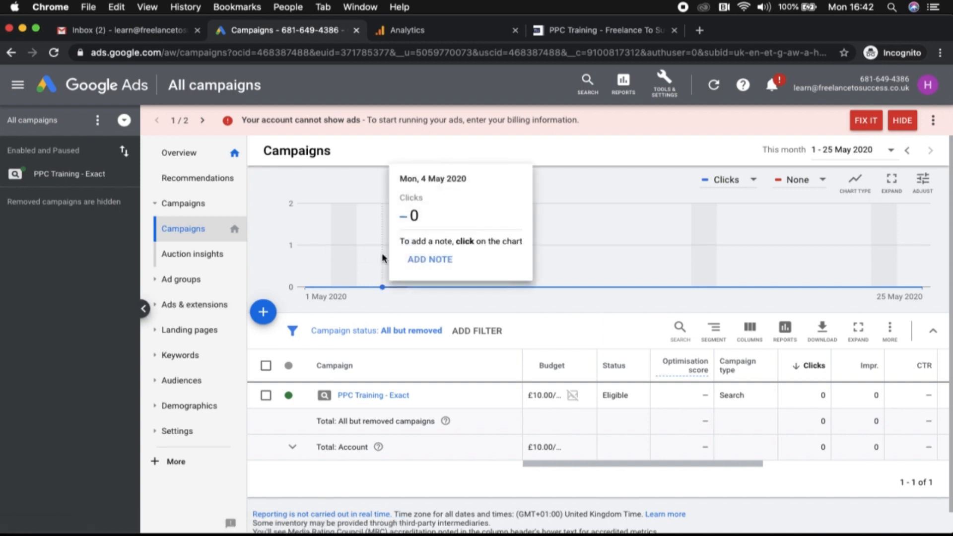